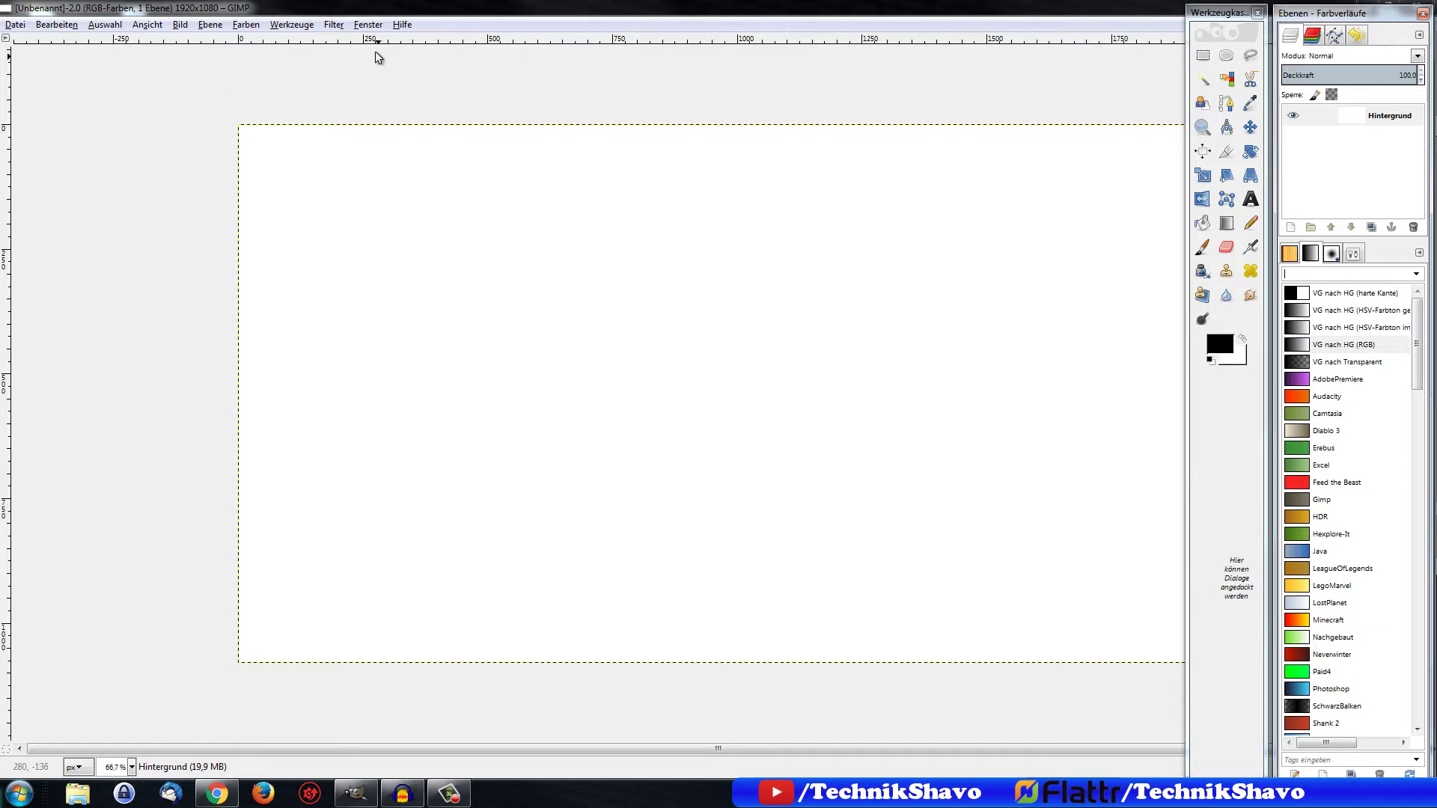
Render Solid Noise clouds across the canvas with random seed 5, detail 1, size 4.0
{"action": "left_click", "coordinate": [333, 25]}
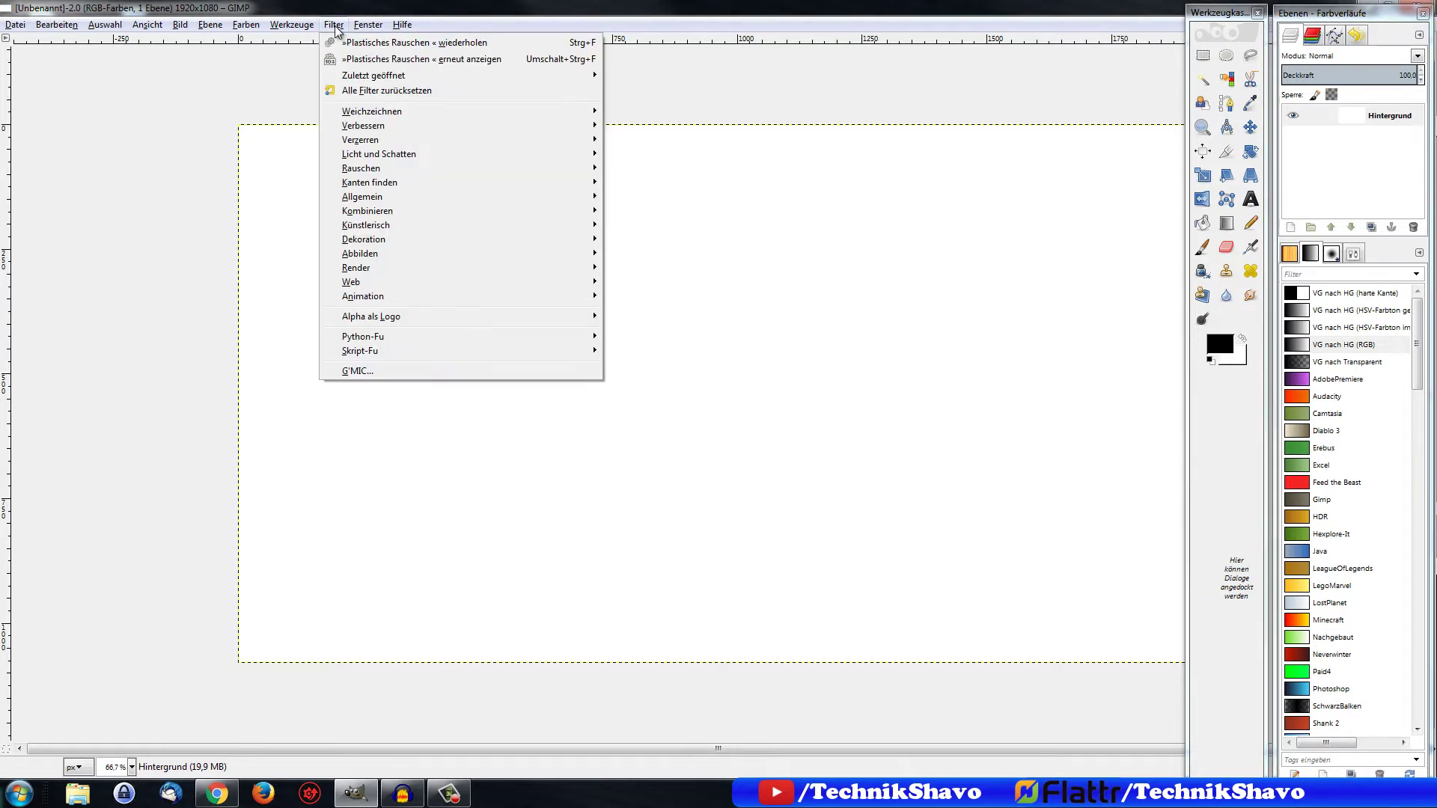
{"action": "mouse_move", "coordinate": [356, 267]}
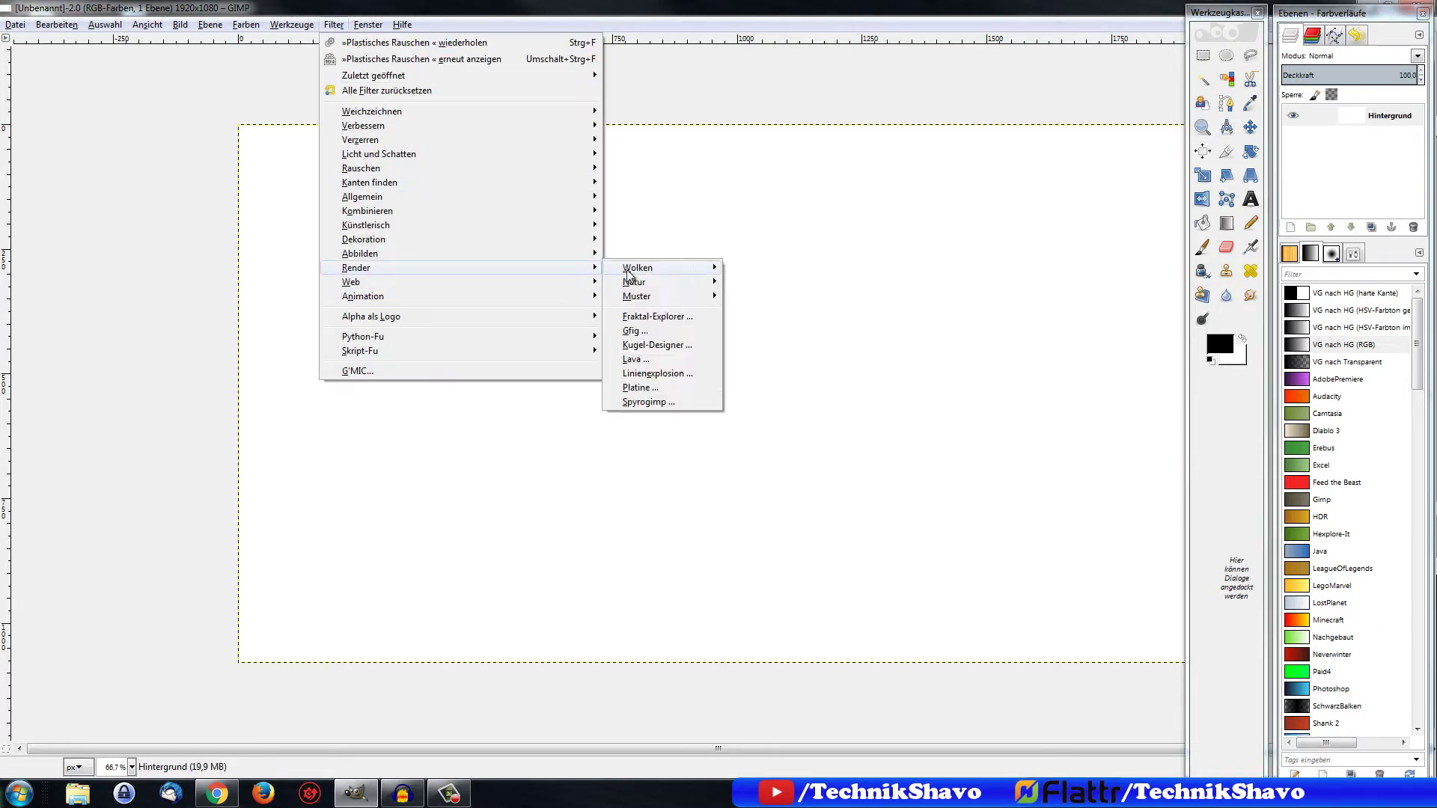
{"action": "left_click", "coordinate": [798, 318]}
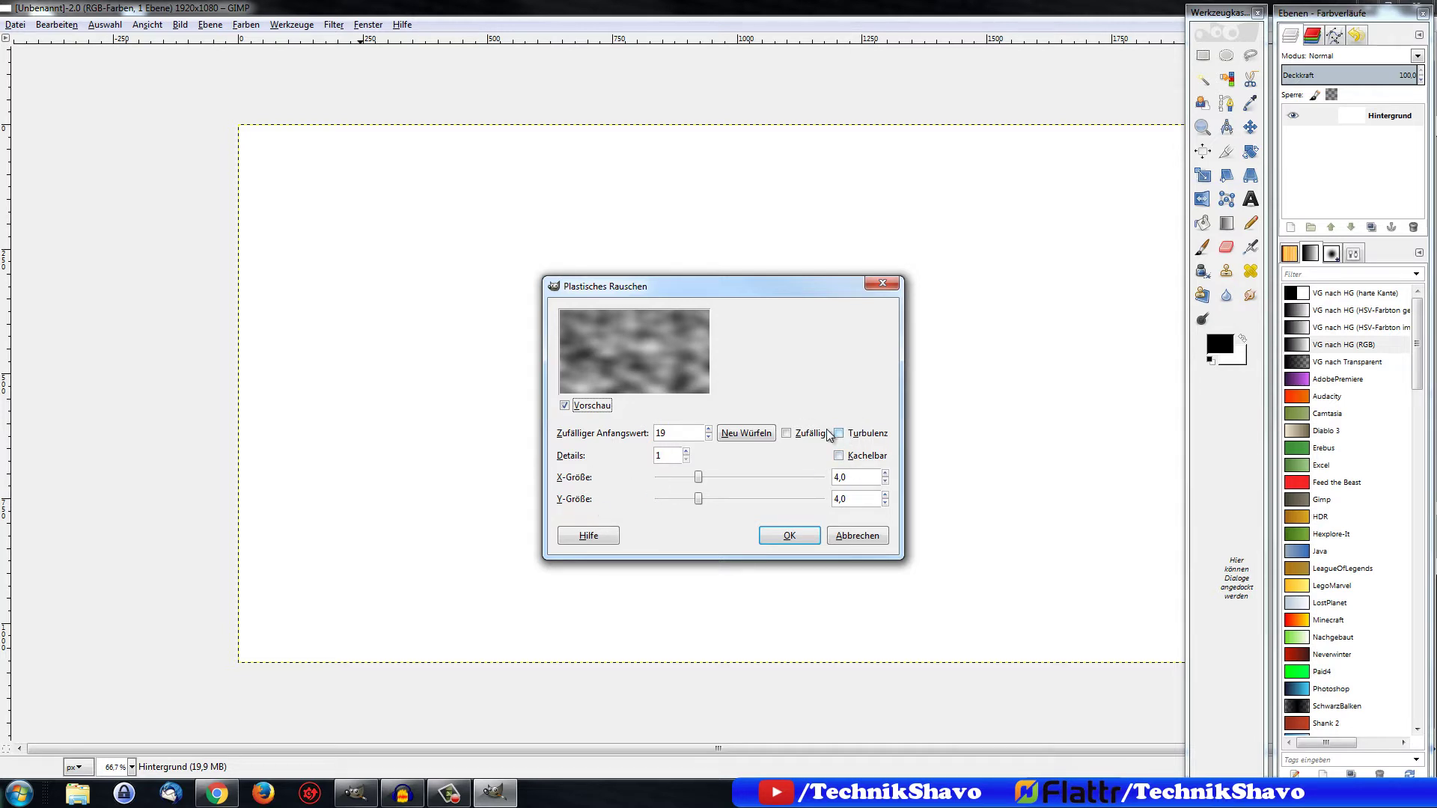
{"action": "left_click", "coordinate": [679, 431]}
{"action": "left_click_drag", "start_coordinate": [678, 433], "coordinate": [629, 438]}
{"action": "type", "text": "0"}
{"action": "left_click", "coordinate": [709, 432]}
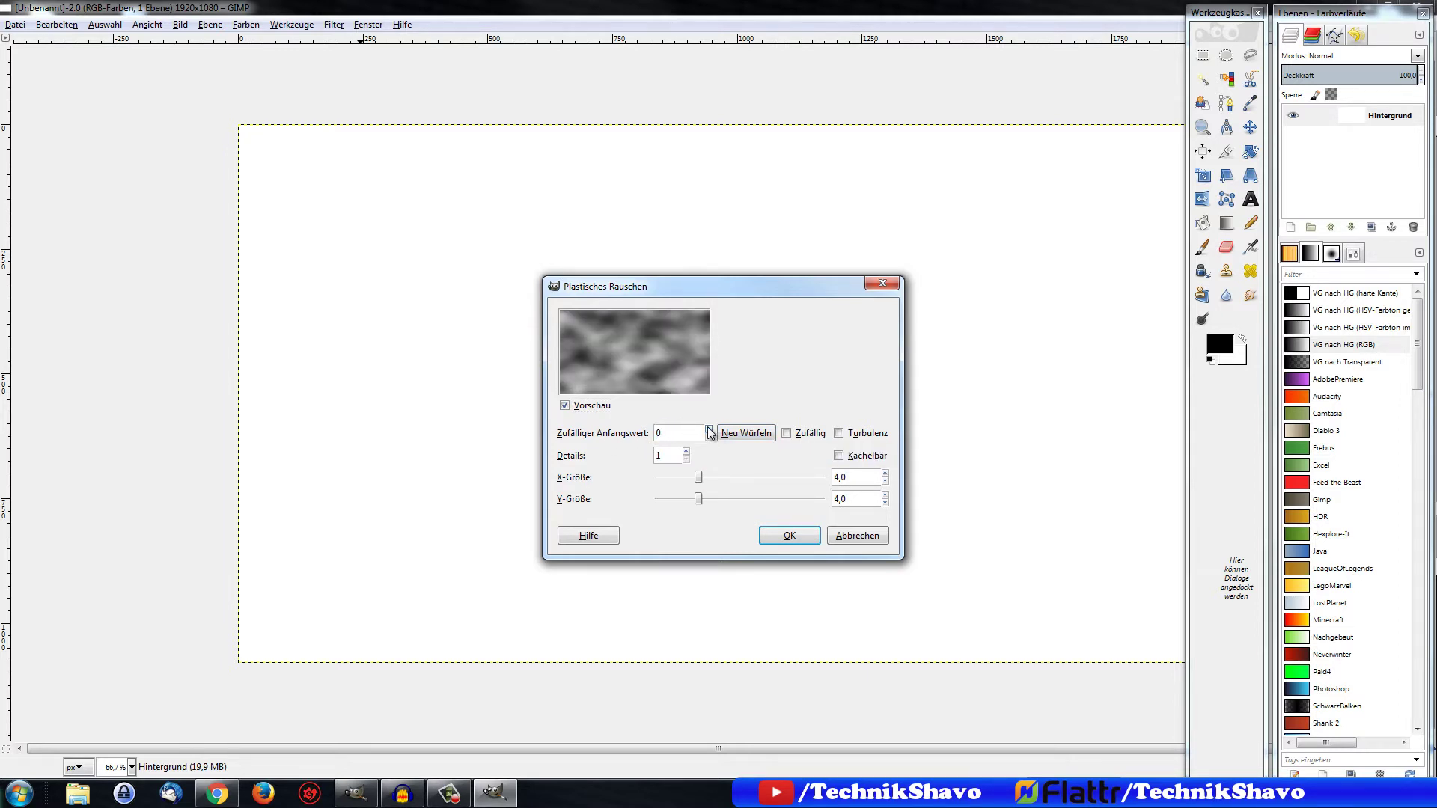
{"action": "left_click", "coordinate": [709, 430]}
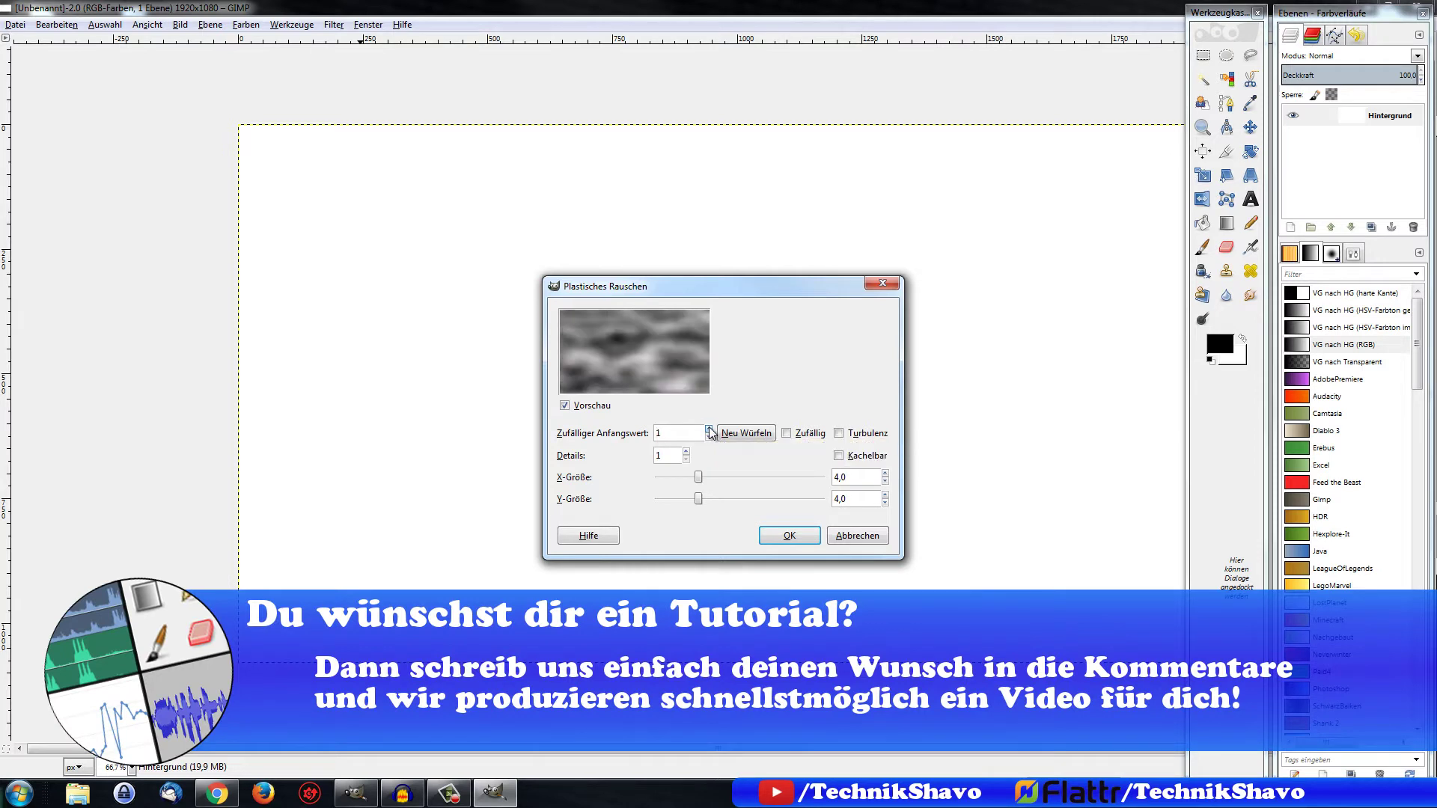
{"action": "left_click", "coordinate": [709, 430]}
{"action": "left_click", "coordinate": [709, 429]}
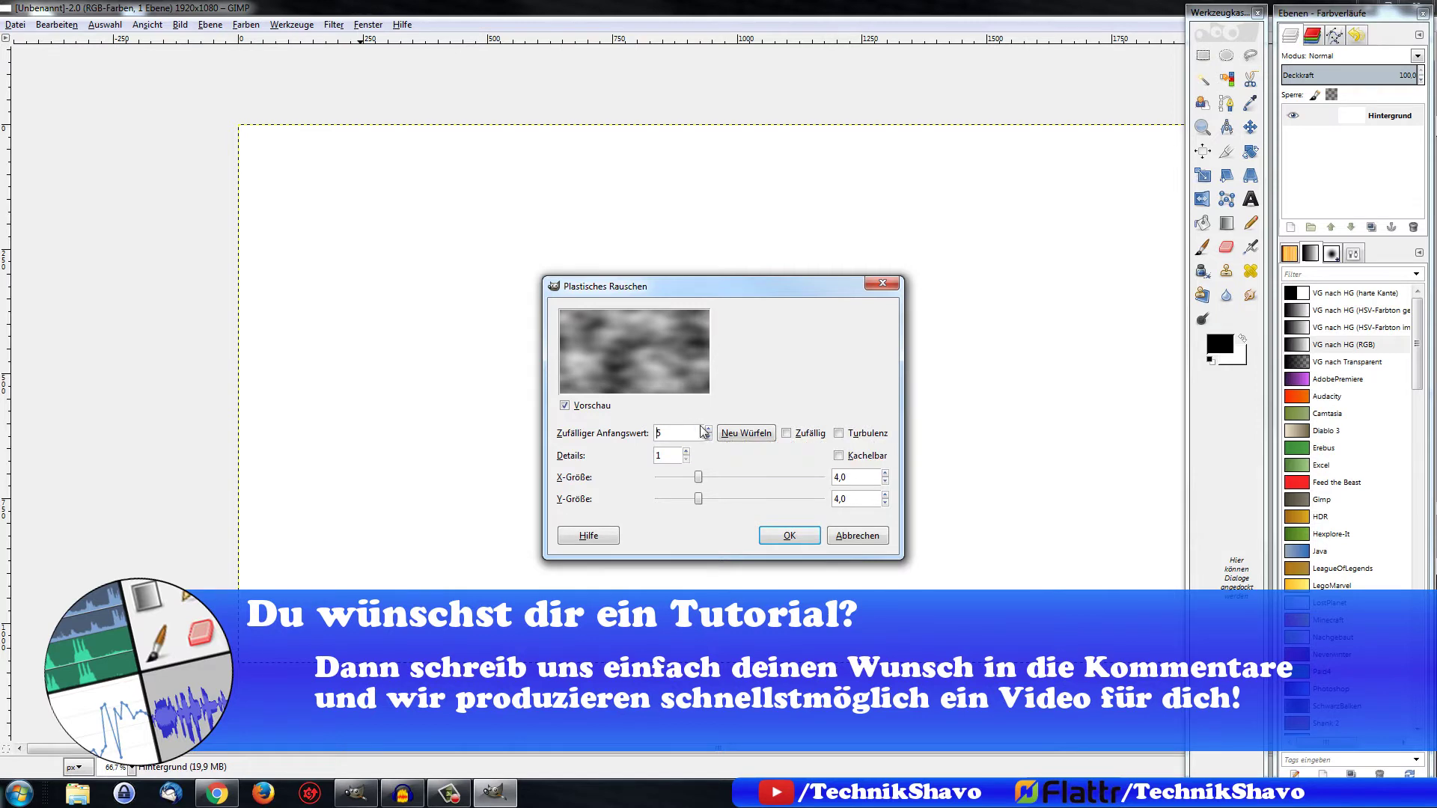
{"action": "left_click", "coordinate": [791, 539]}
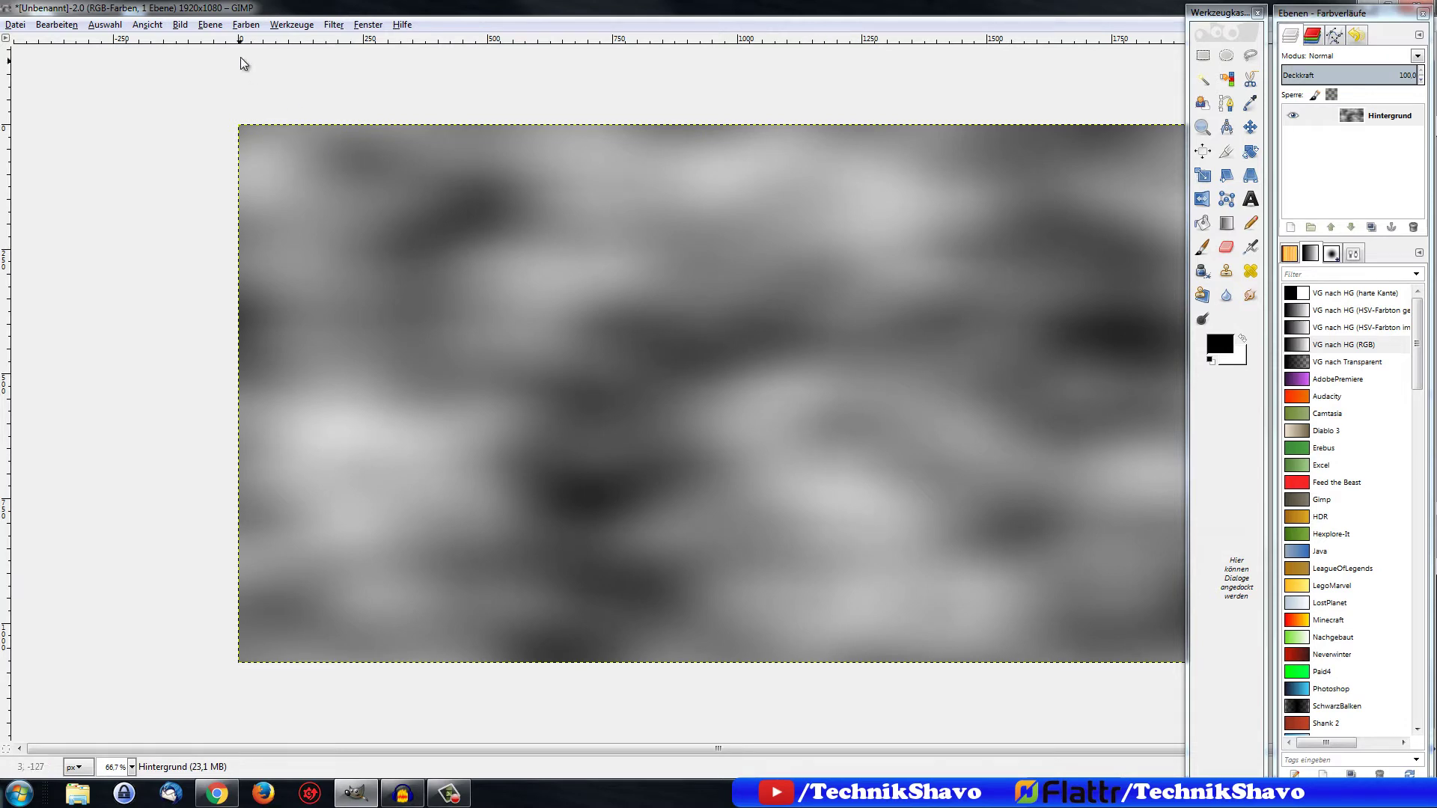
Apply Levels with both black and white input points at 125 for stark blotches
{"action": "left_click", "coordinate": [248, 25]}
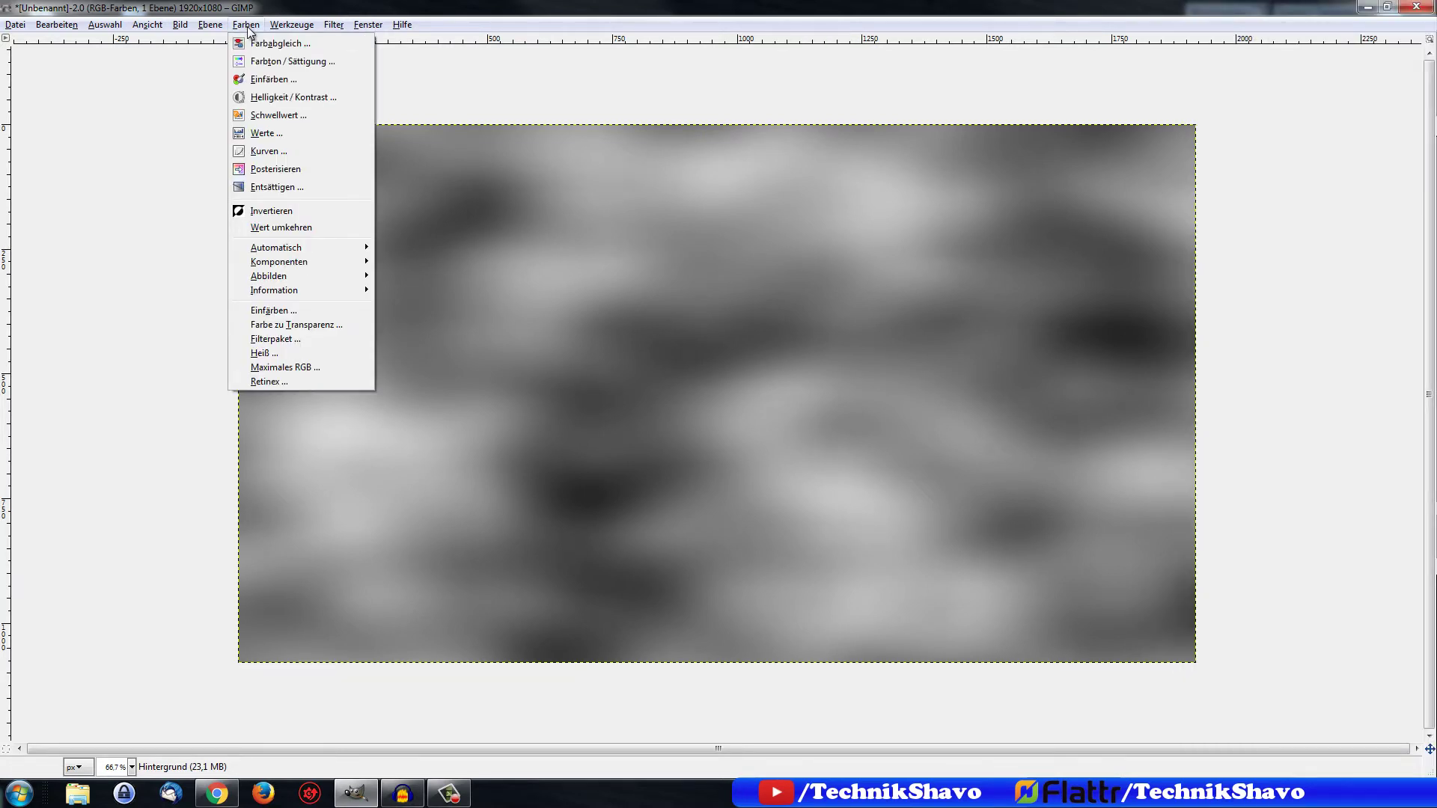
{"action": "left_click", "coordinate": [259, 133]}
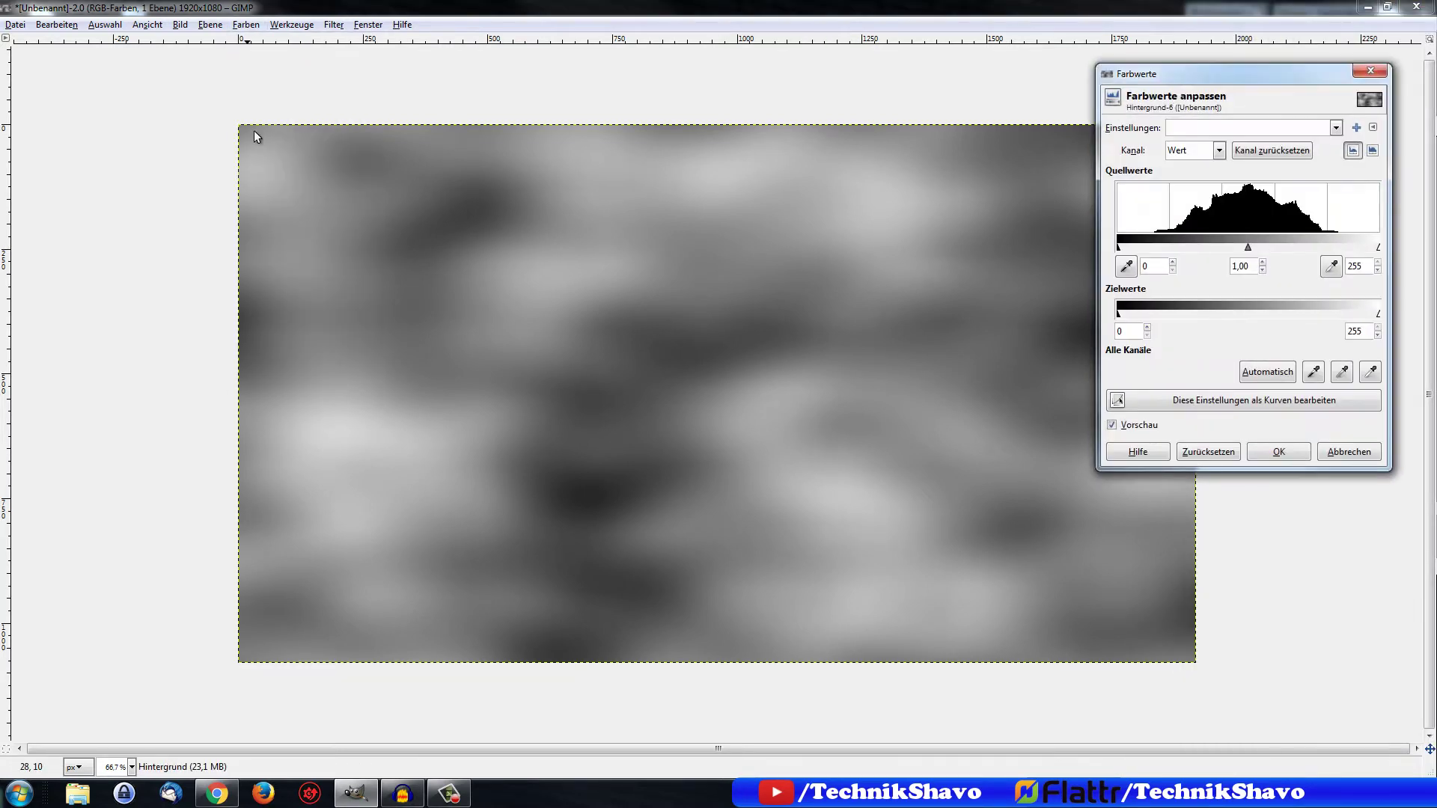
{"action": "mouse_move", "coordinate": [1227, 81]}
{"action": "left_mouse_down"}
{"action": "mouse_move", "coordinate": [1258, 242]}
{"action": "mouse_move", "coordinate": [1243, 268]}
{"action": "left_mouse_up"}
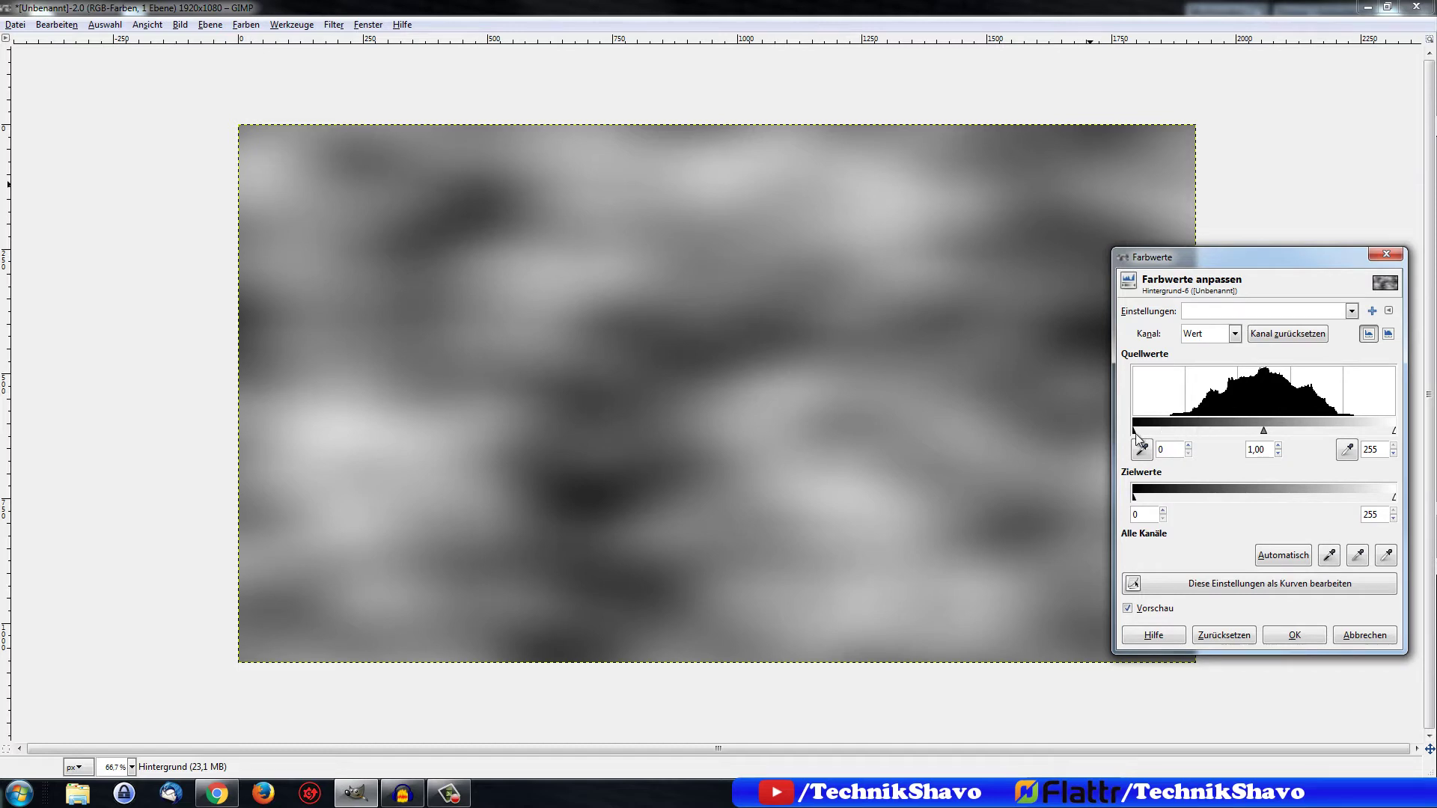
{"action": "left_click_drag", "start_coordinate": [1134, 433], "coordinate": [1225, 434]}
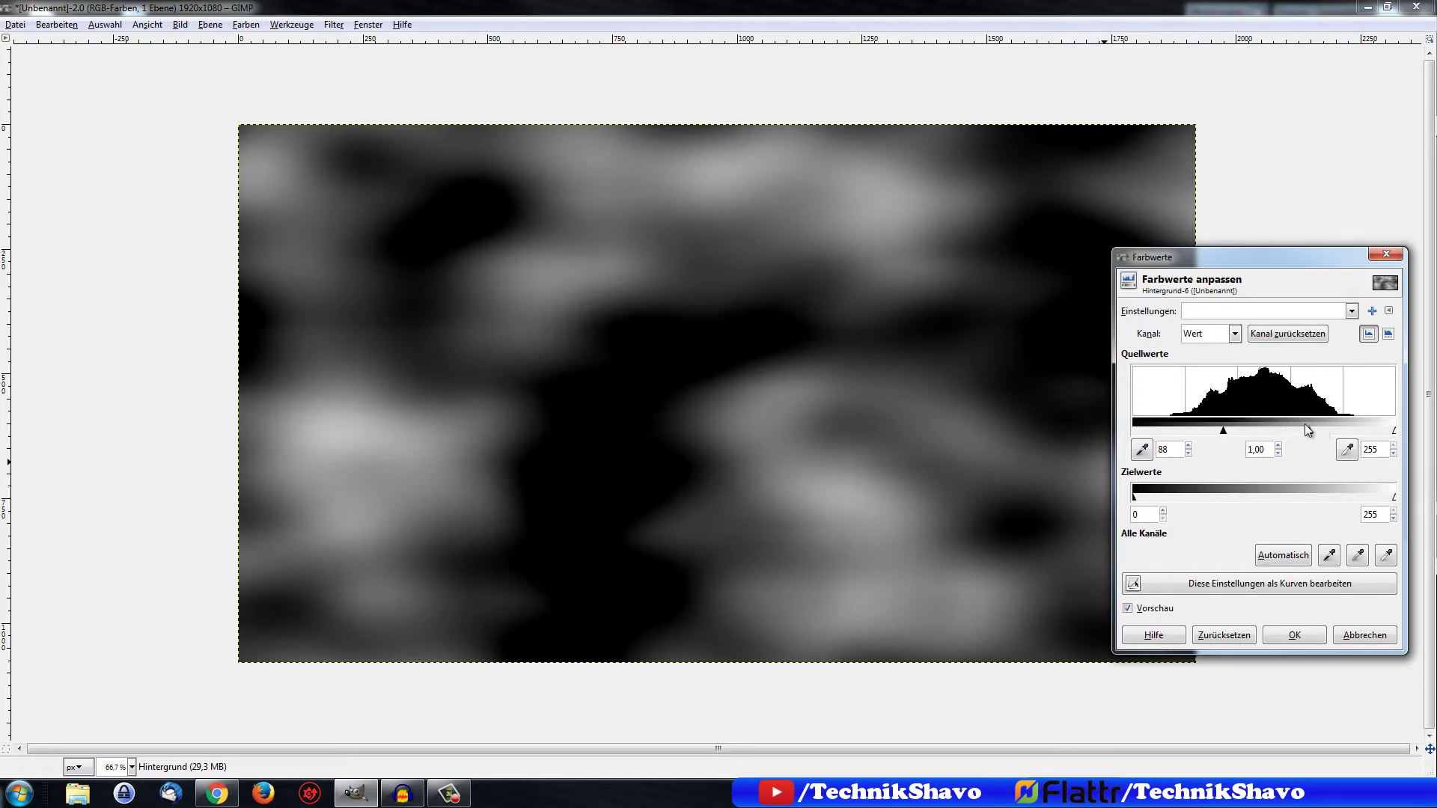
{"action": "left_click_drag", "start_coordinate": [1223, 431], "coordinate": [1261, 425]}
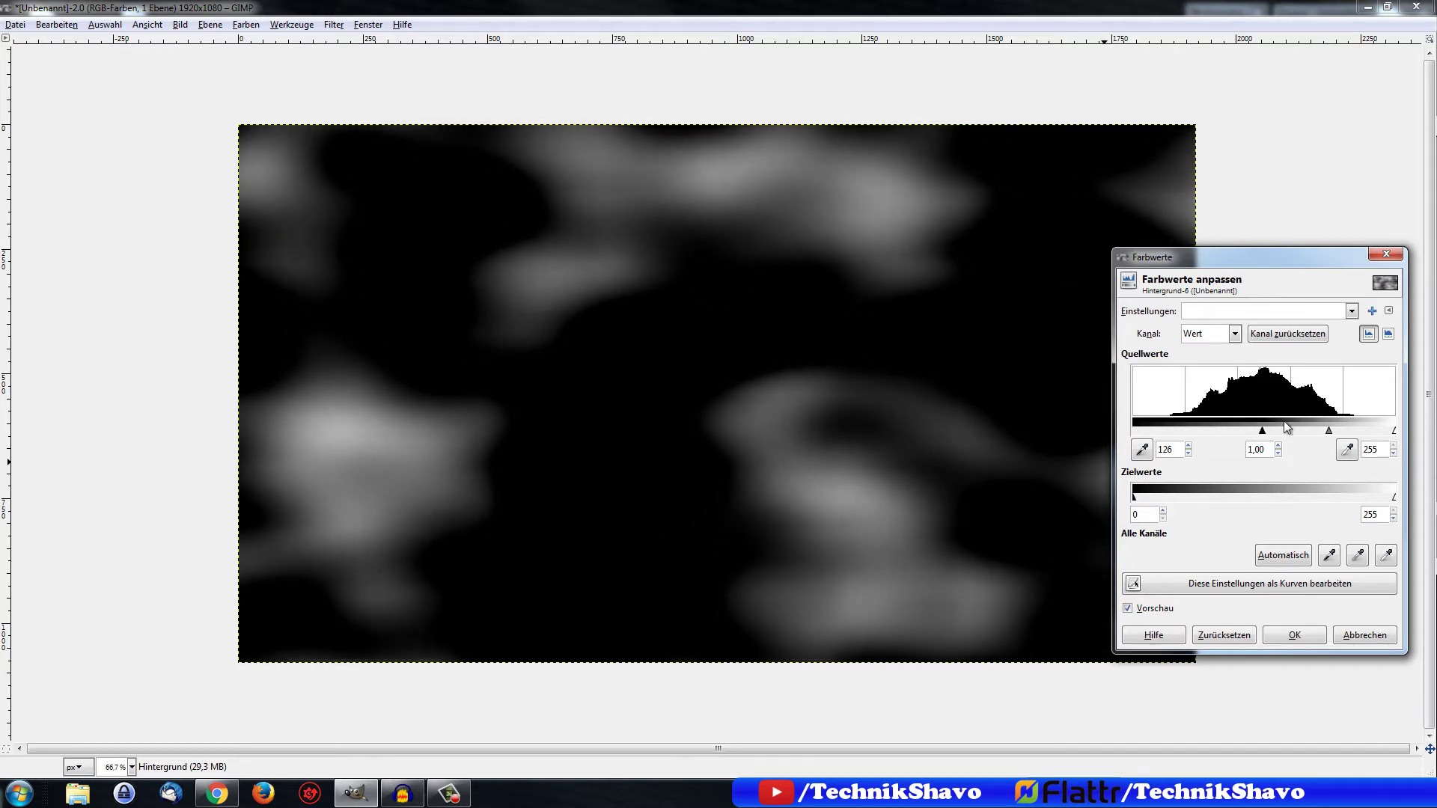
{"action": "left_click_drag", "start_coordinate": [1394, 432], "coordinate": [1262, 434]}
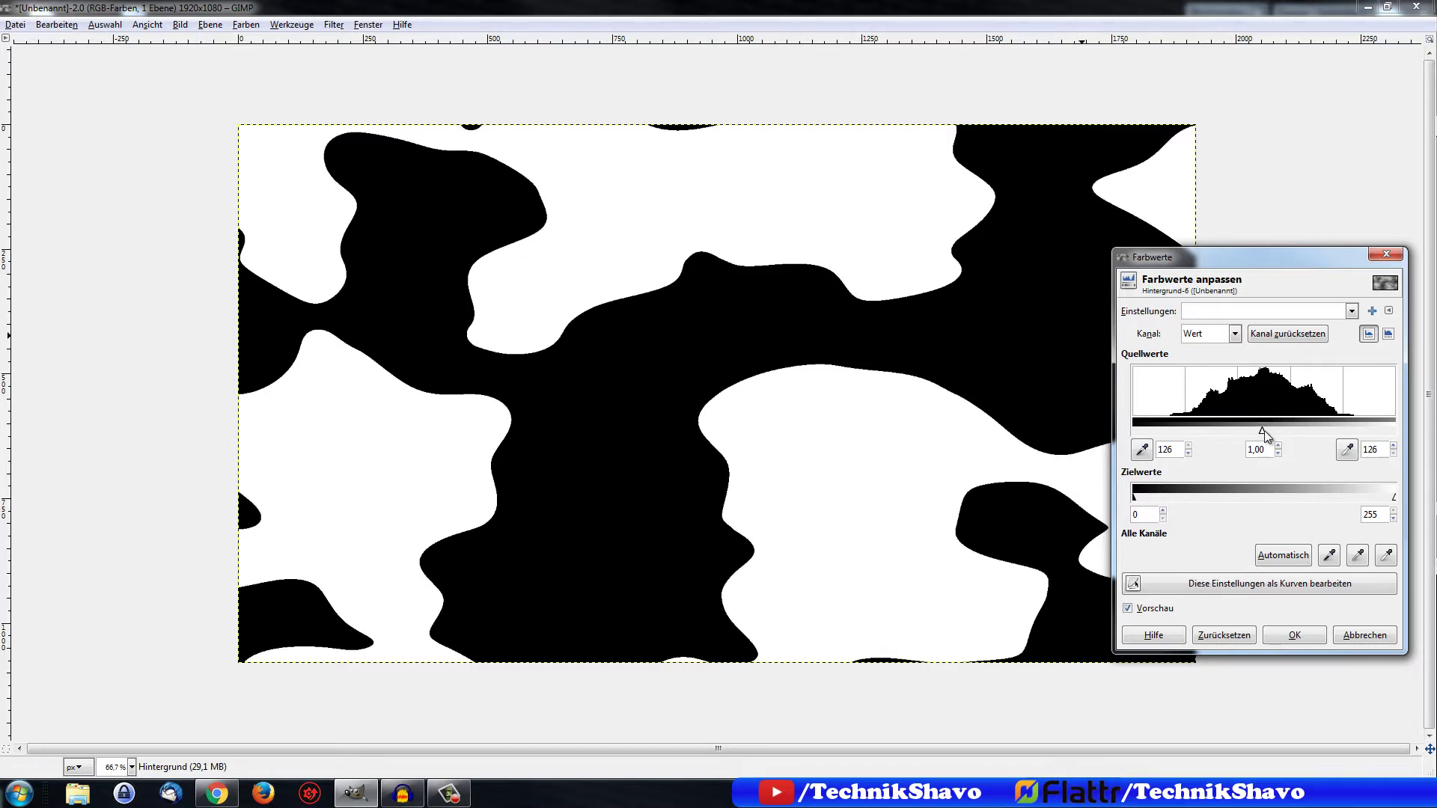
{"action": "left_click_drag", "start_coordinate": [1263, 433], "coordinate": [1275, 432]}
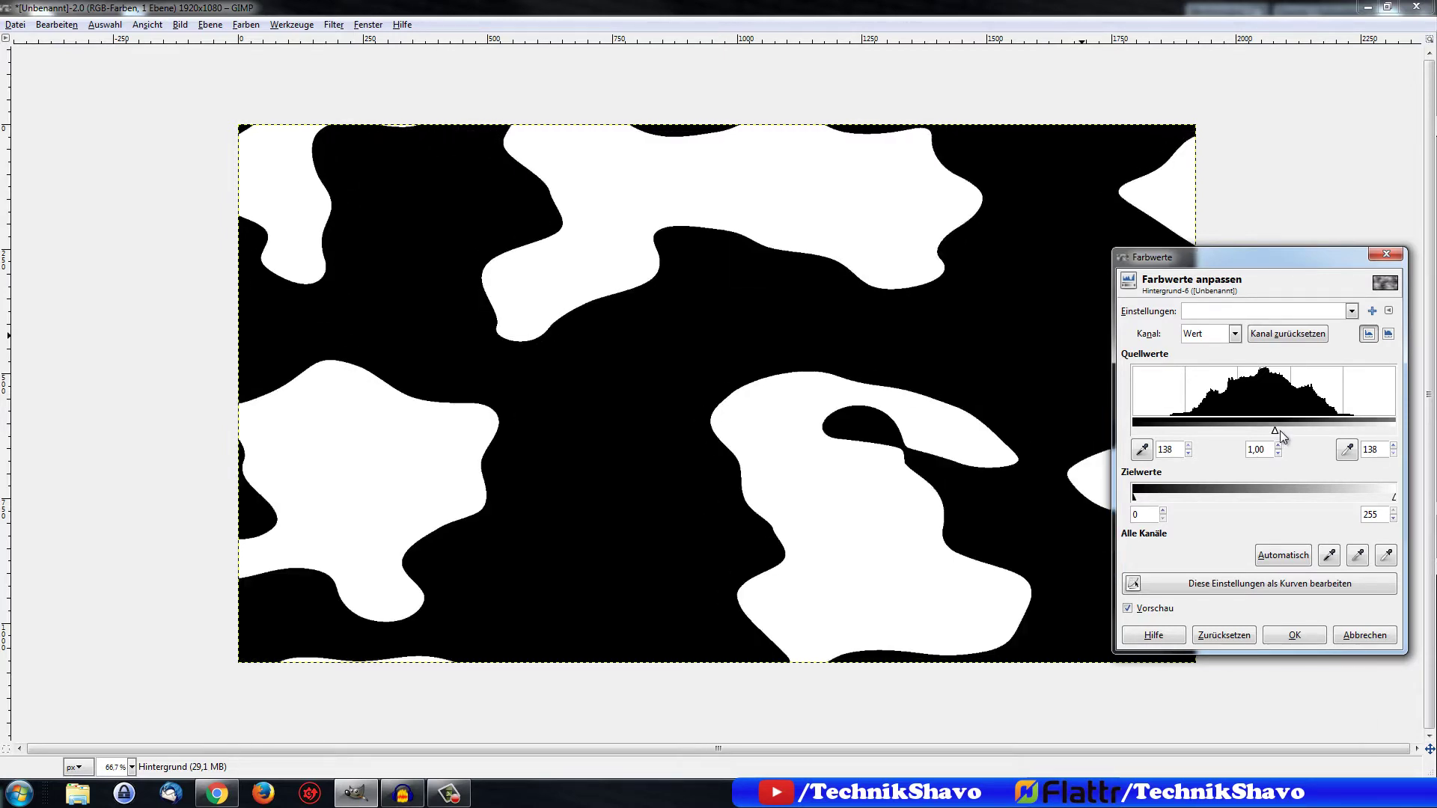
{"action": "left_click_drag", "start_coordinate": [1279, 432], "coordinate": [1263, 430]}
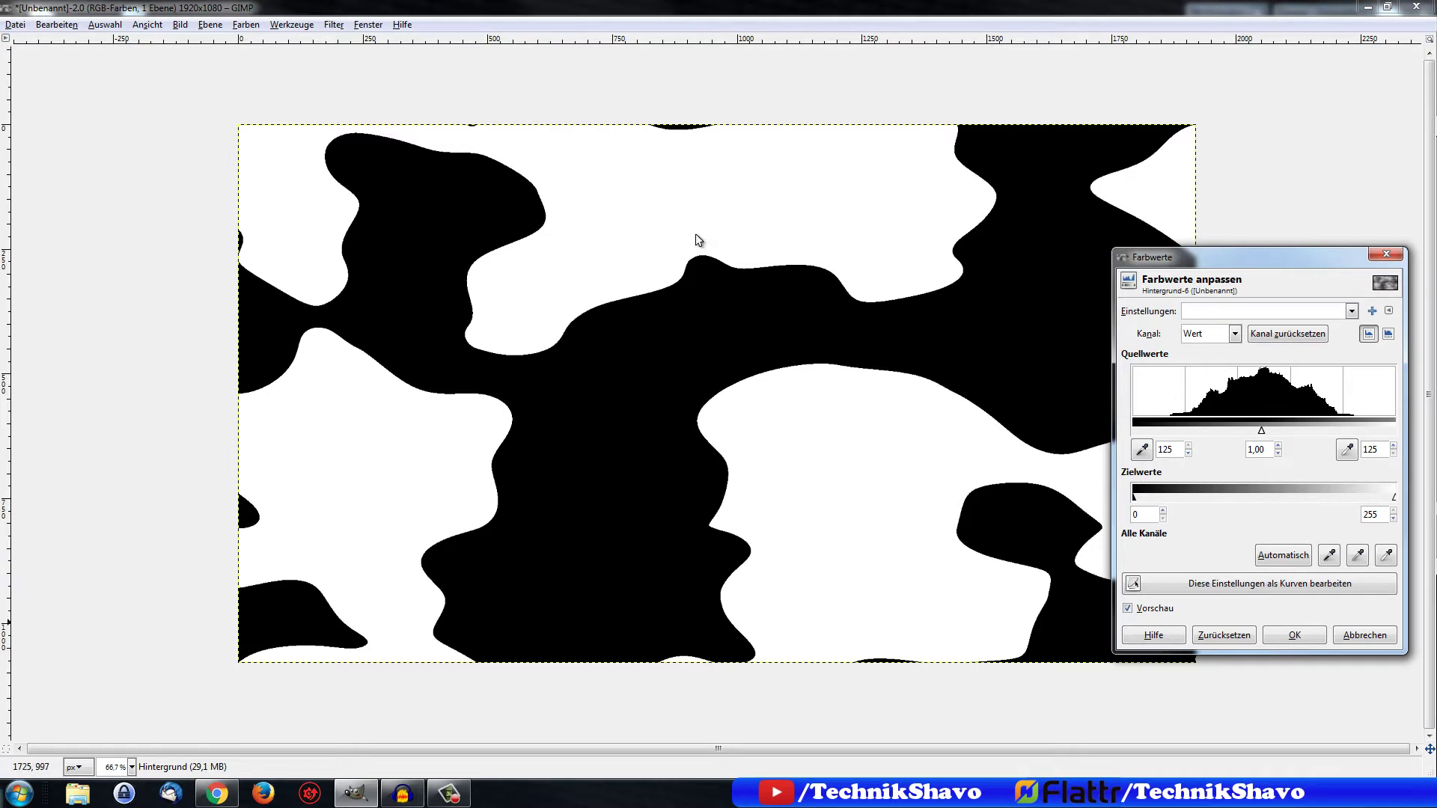
{"action": "left_click", "coordinate": [1279, 637]}
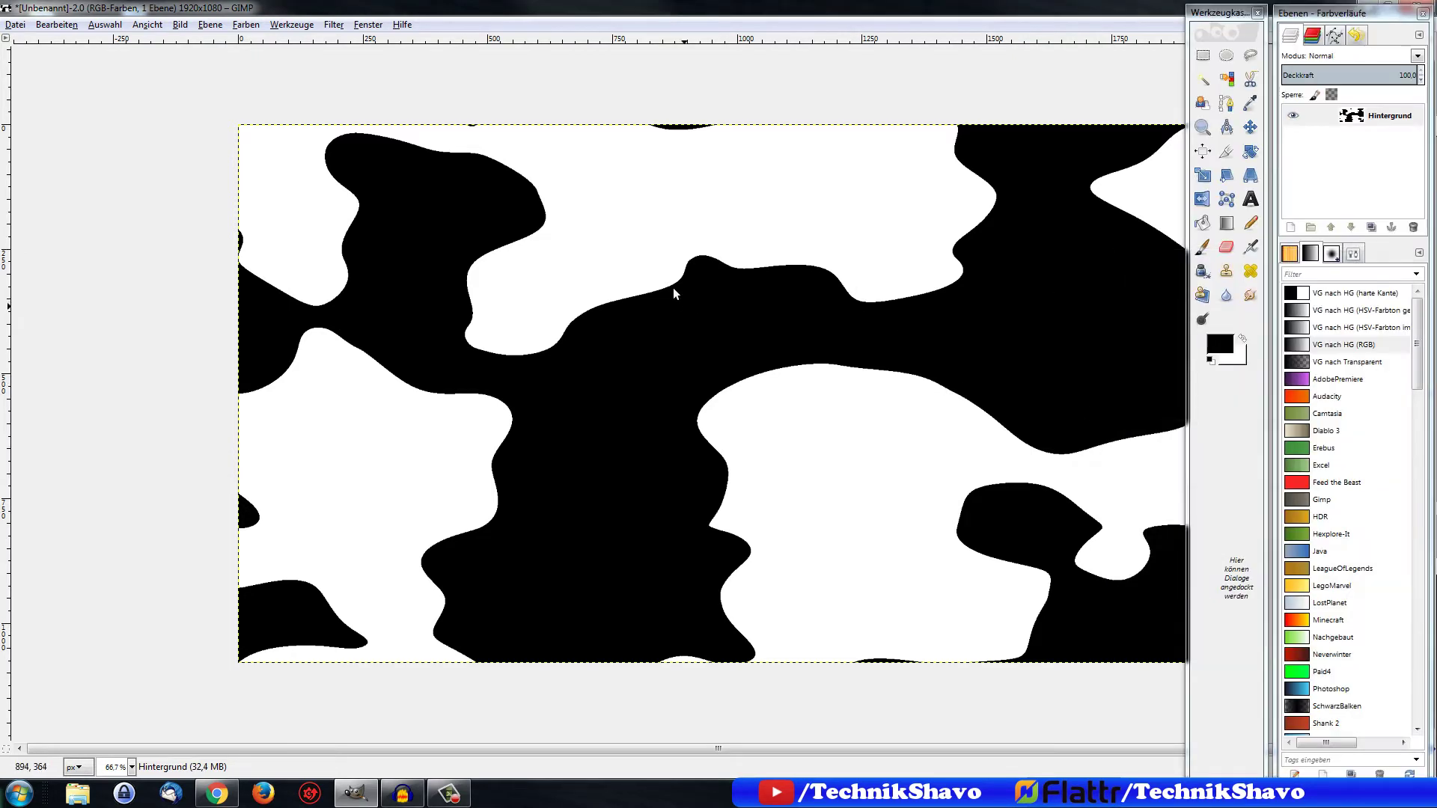
Zoom in and back out to inspect the hard blotch edges
{"action": "scroll", "coordinate": [742, 248], "scroll_direction": "up", "scroll_amount": 2, "text": "ctrl"}
{"action": "scroll", "coordinate": [785, 290], "scroll_direction": "up", "scroll_amount": 3, "text": "ctrl"}
{"action": "scroll", "coordinate": [765, 350], "scroll_direction": "up", "scroll_amount": 1, "text": "ctrl"}
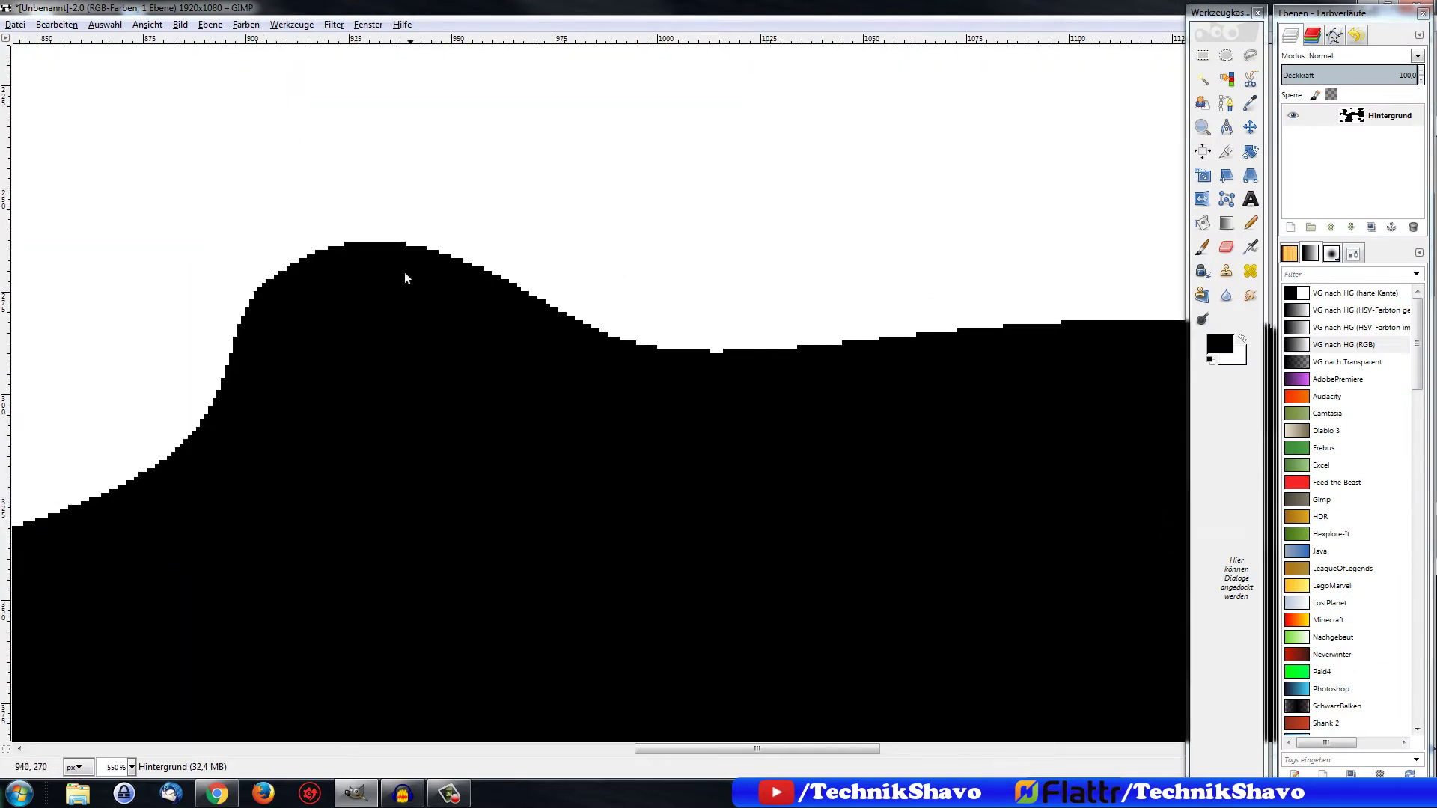
{"action": "scroll", "coordinate": [831, 360], "scroll_direction": "down", "scroll_amount": 2, "text": "ctrl"}
{"action": "scroll", "coordinate": [831, 359], "scroll_direction": "down", "scroll_amount": 4, "text": "ctrl"}
{"action": "scroll", "coordinate": [831, 360], "scroll_direction": "down", "scroll_amount": 3, "text": "ctrl"}
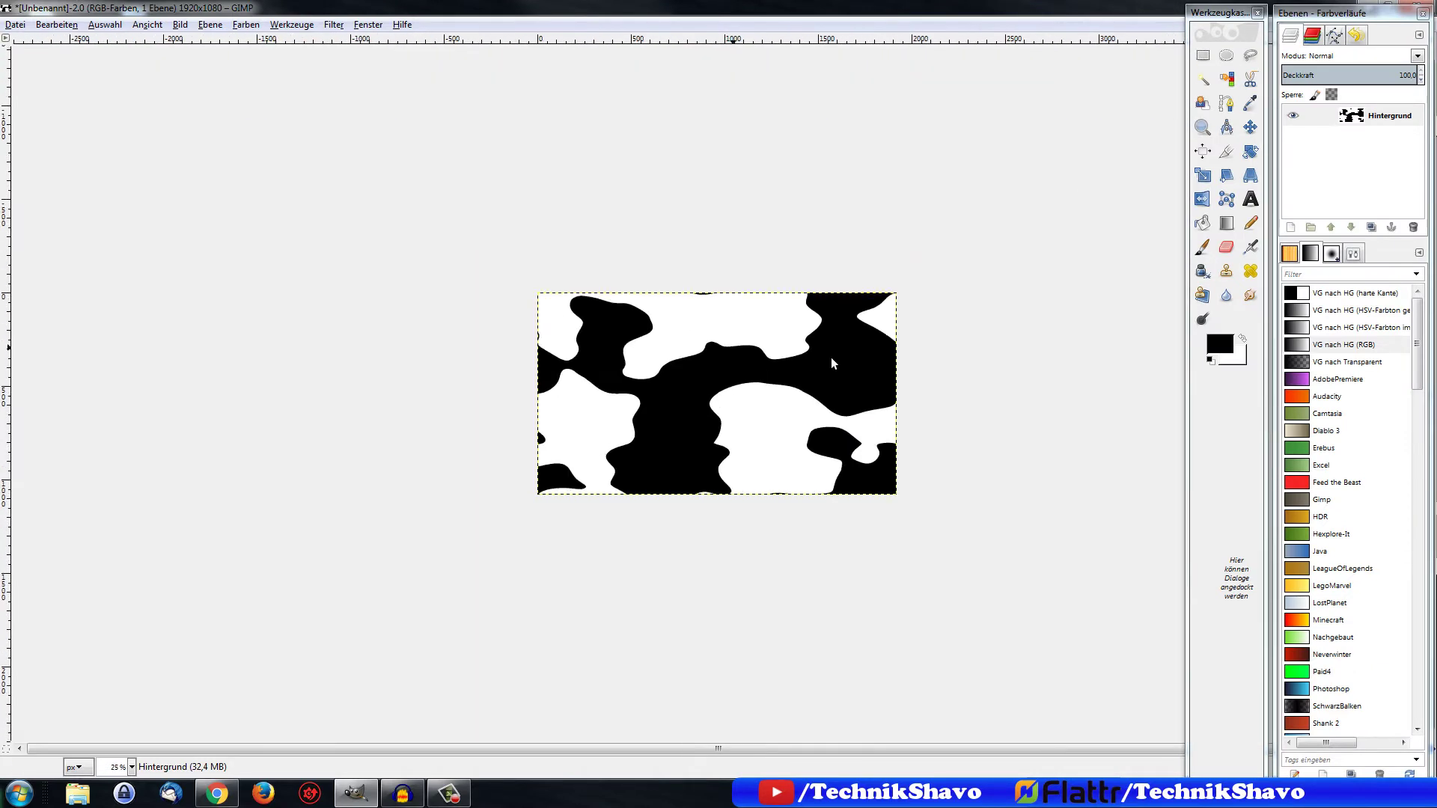
{"action": "scroll", "coordinate": [831, 357], "scroll_direction": "up", "scroll_amount": 2, "text": "ctrl"}
{"action": "scroll", "coordinate": [831, 357], "scroll_direction": "up", "scroll_amount": 1, "text": "ctrl"}
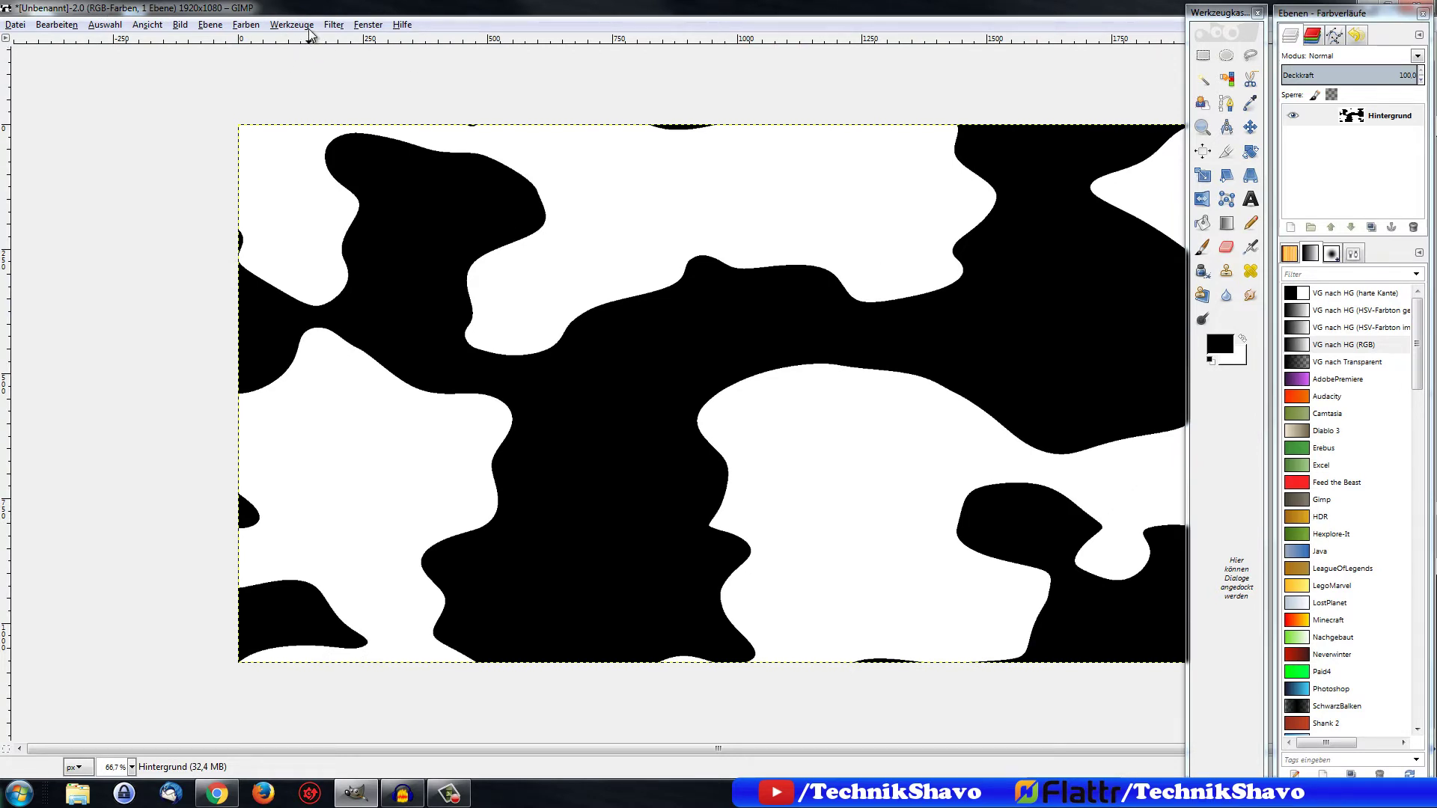
Apply a Gaussian blur with 20 px horizontal and vertical radius
{"action": "left_click", "coordinate": [335, 25]}
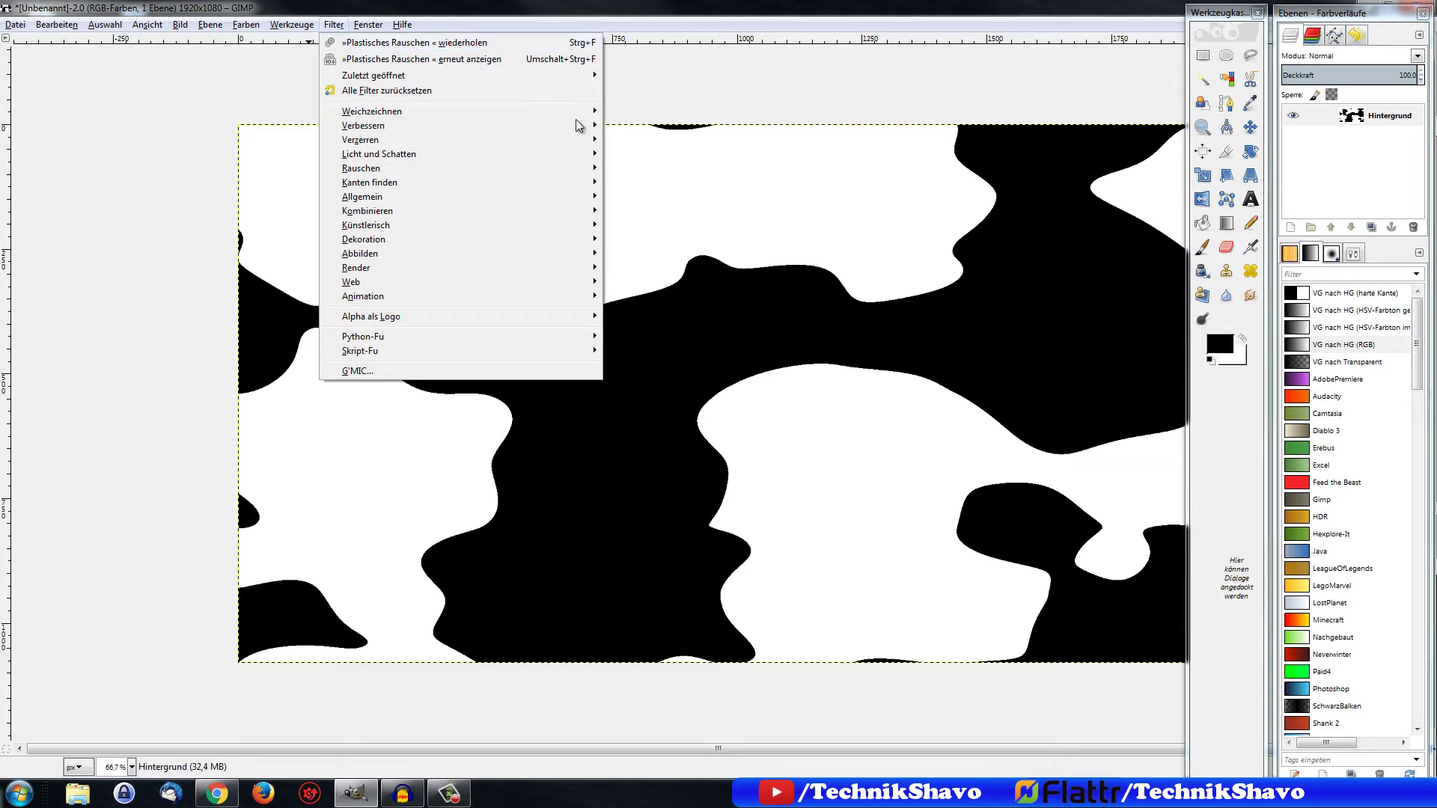
{"action": "mouse_move", "coordinate": [371, 111]}
{"action": "left_click", "coordinate": [656, 127]}
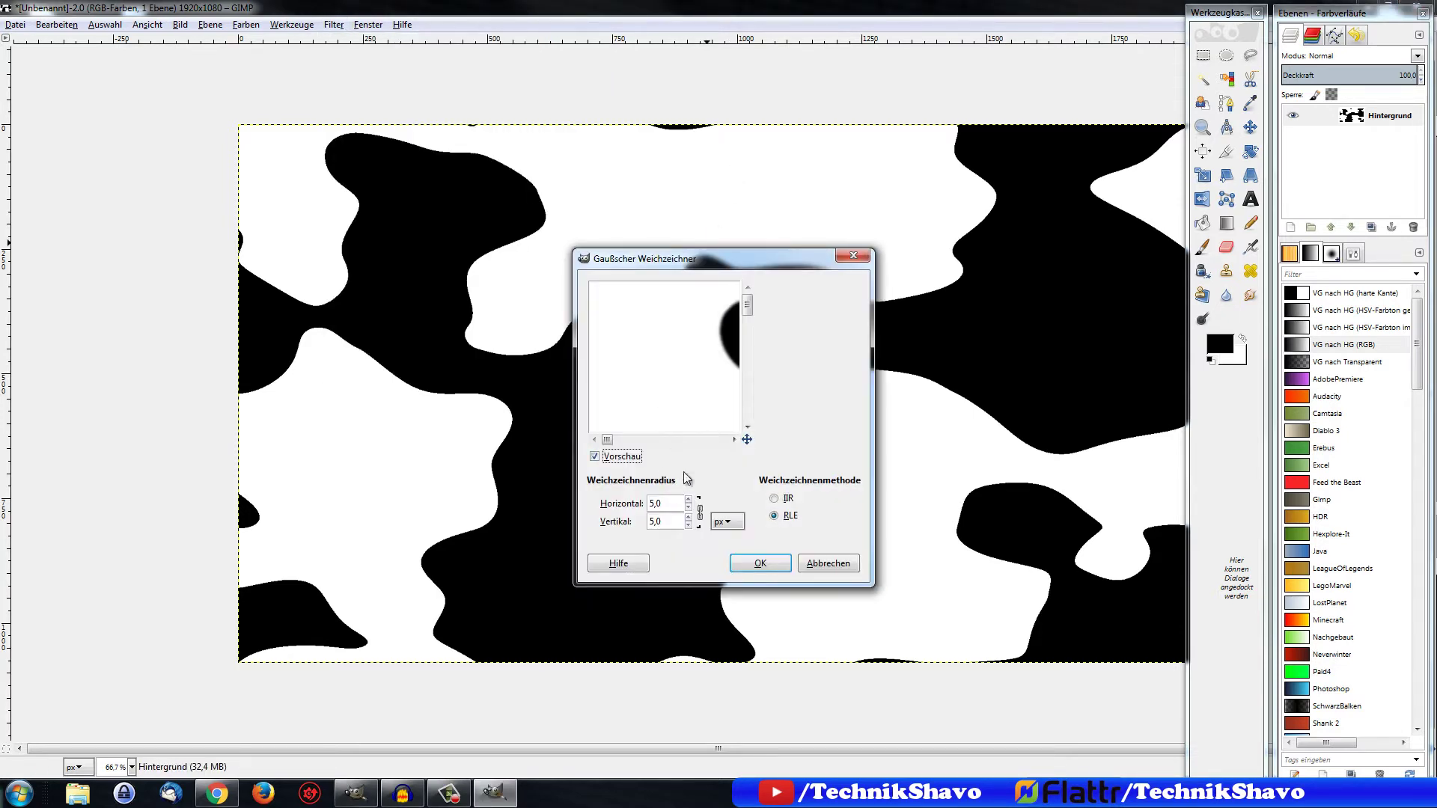
{"action": "left_click_drag", "start_coordinate": [607, 440], "coordinate": [608, 441]}
{"action": "left_click_drag", "start_coordinate": [660, 502], "coordinate": [627, 508]}
{"action": "type", "text": "20"}
{"action": "left_click", "coordinate": [757, 563]}
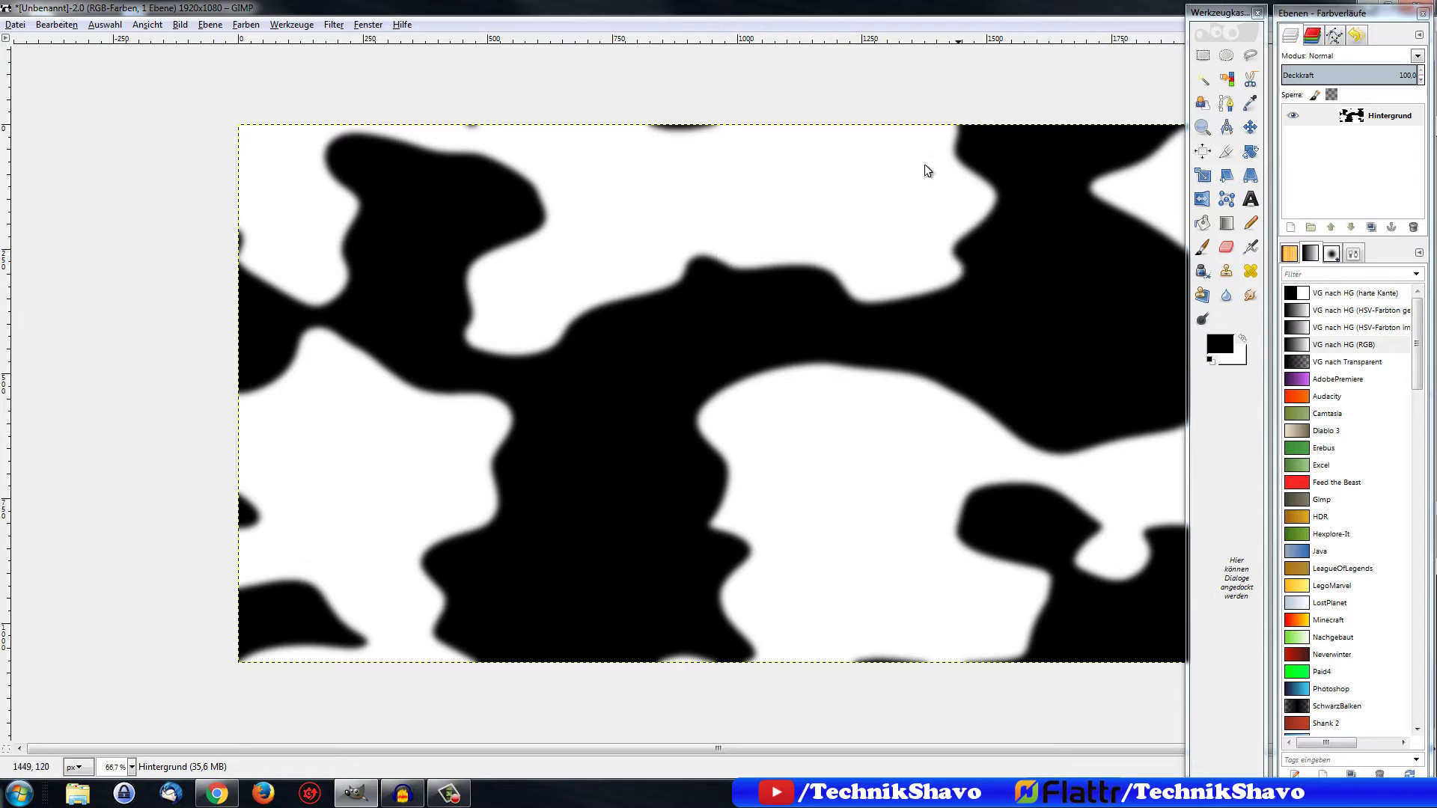
Apply Levels with black input 97 and white input 151 to re-sharpen the blobs
{"action": "left_click", "coordinate": [238, 25]}
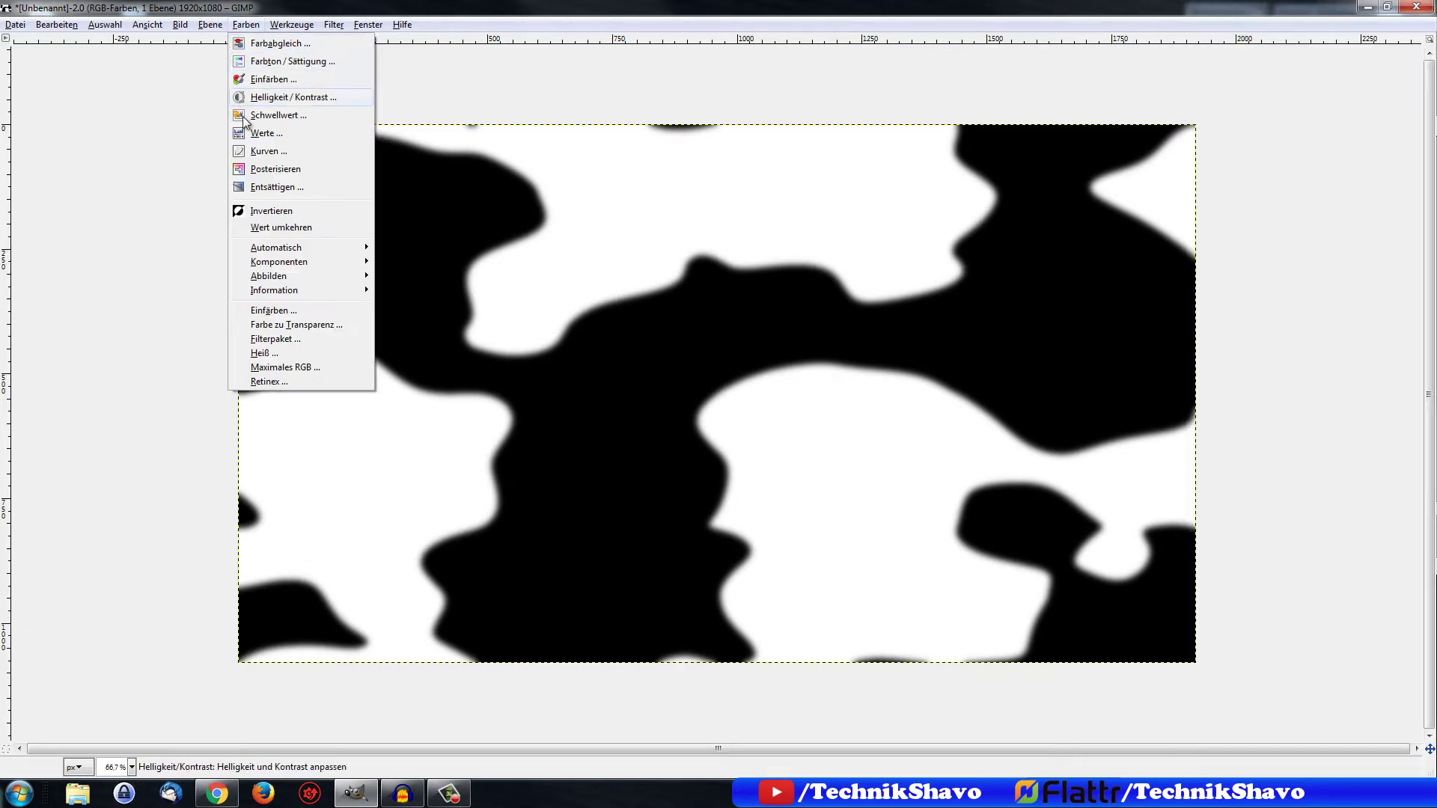
{"action": "left_click", "coordinate": [262, 133]}
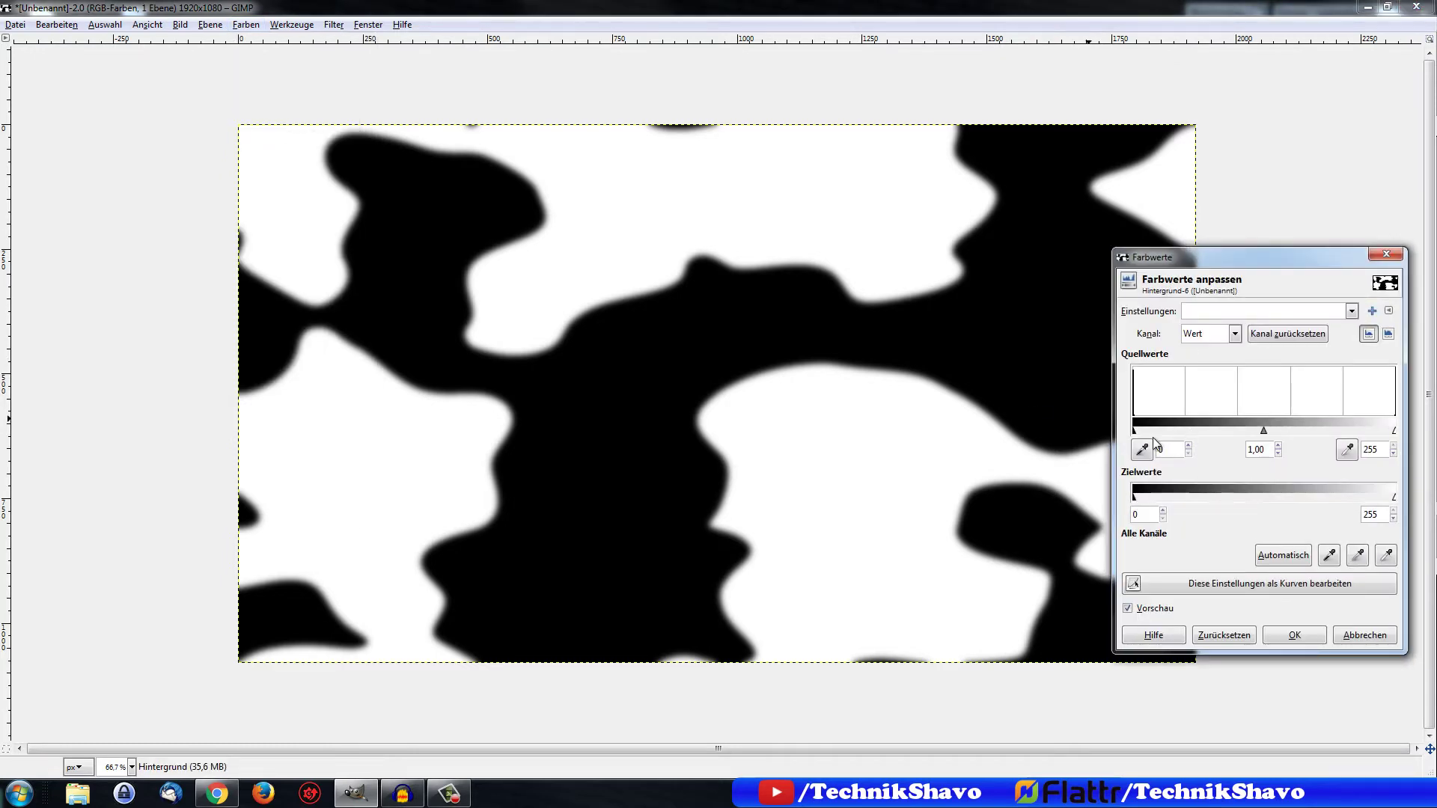
{"action": "left_click_drag", "start_coordinate": [1134, 431], "coordinate": [1211, 432]}
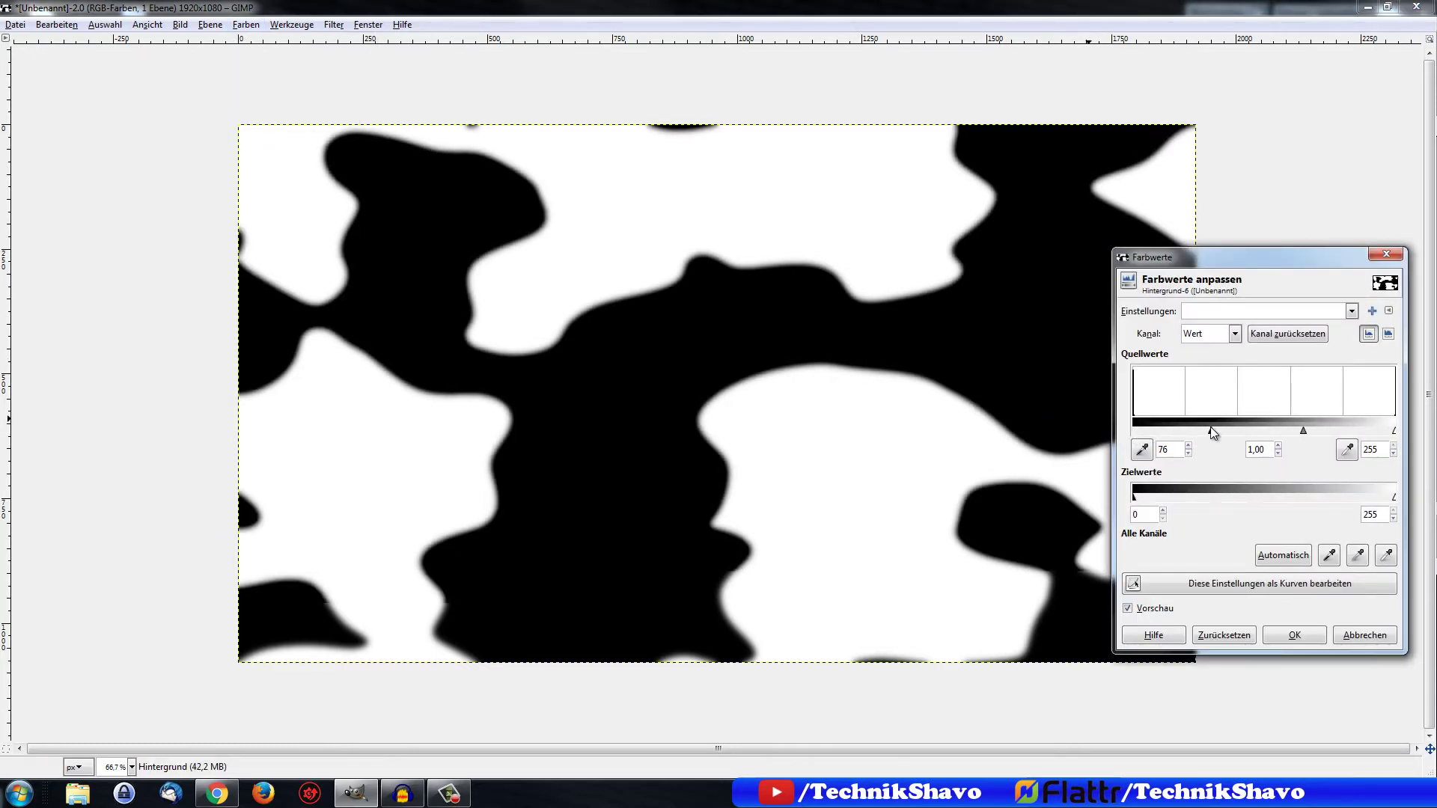
{"action": "left_click_drag", "start_coordinate": [1394, 432], "coordinate": [1292, 432]}
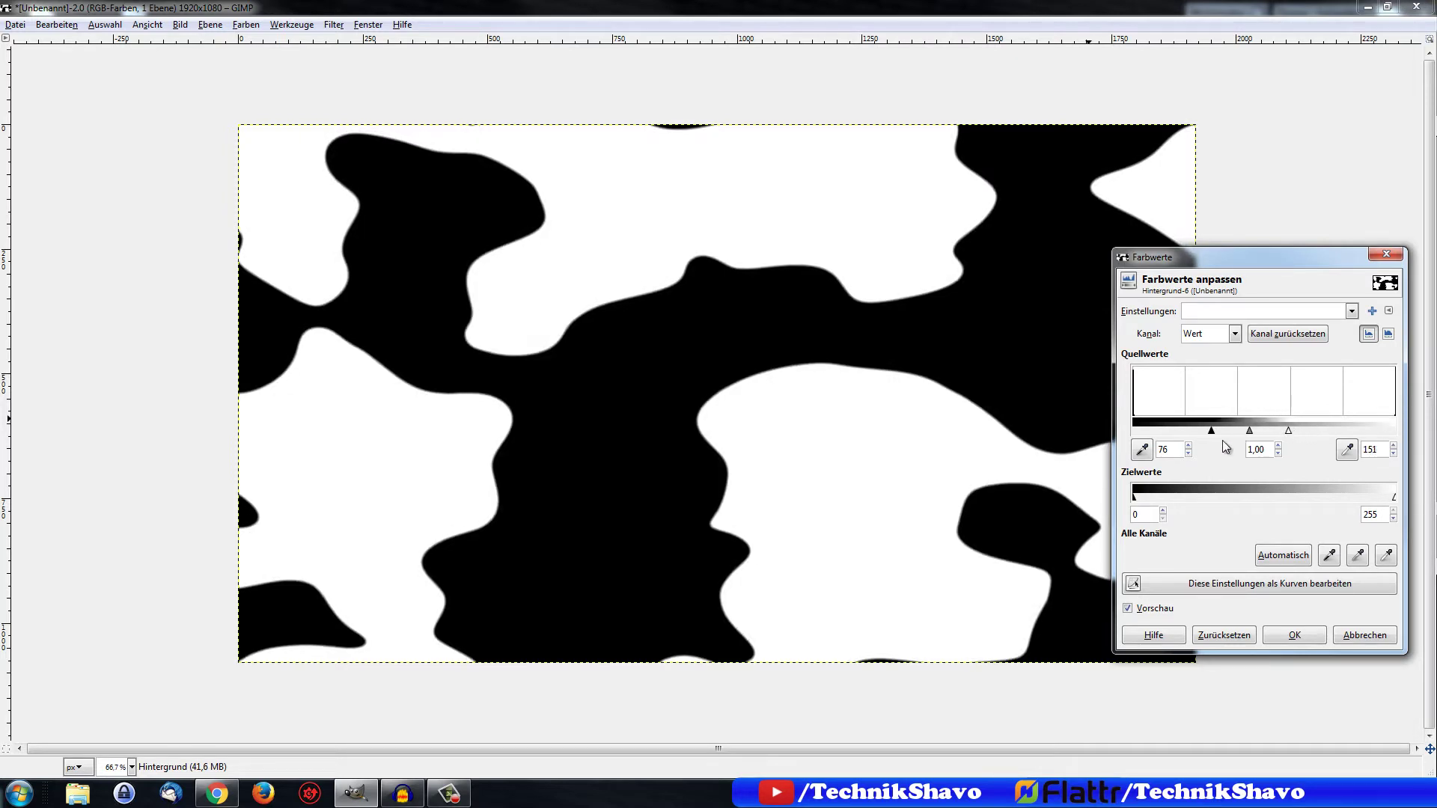
{"action": "left_click_drag", "start_coordinate": [1220, 433], "coordinate": [1232, 431]}
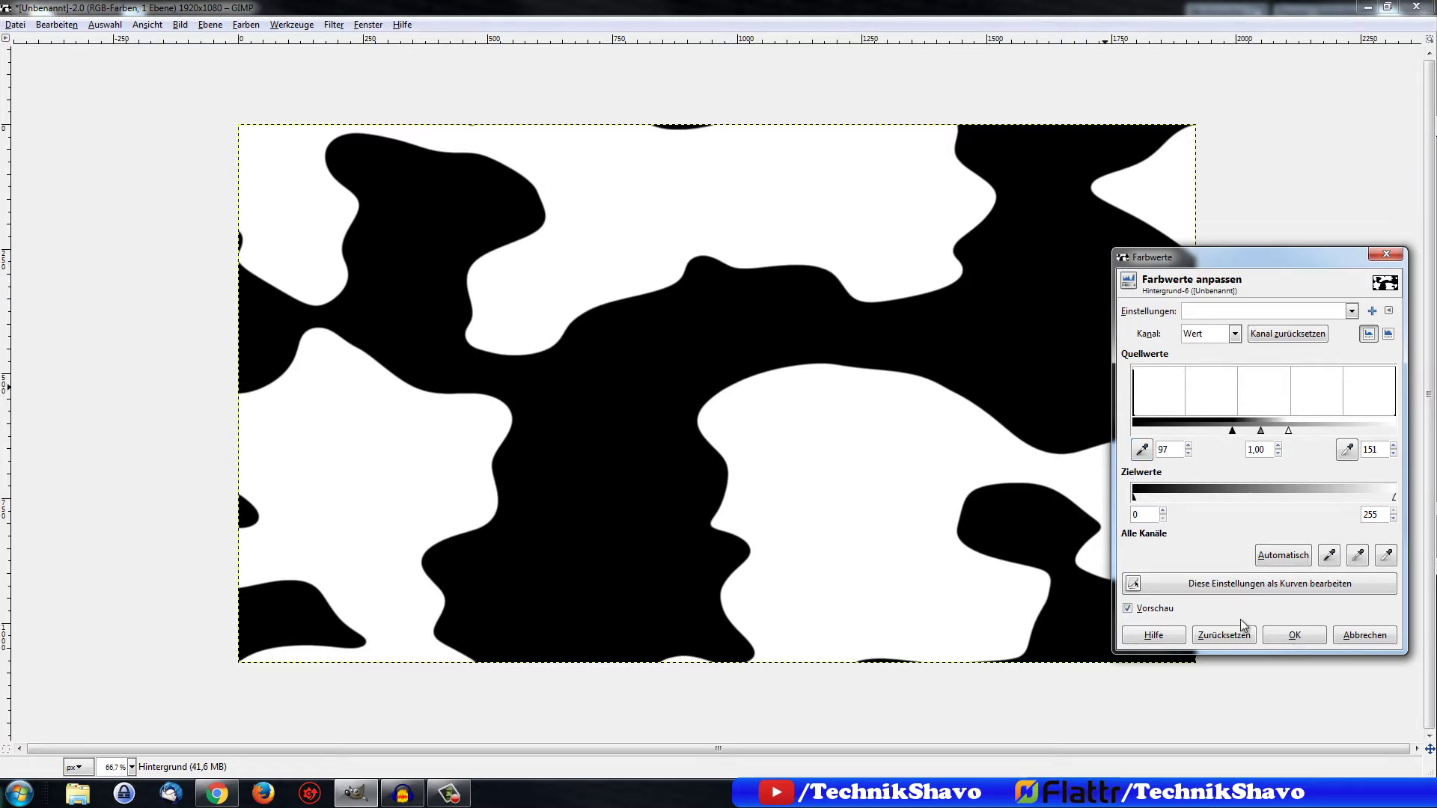
{"action": "key", "text": "Tab"}
{"action": "key", "text": "Return"}
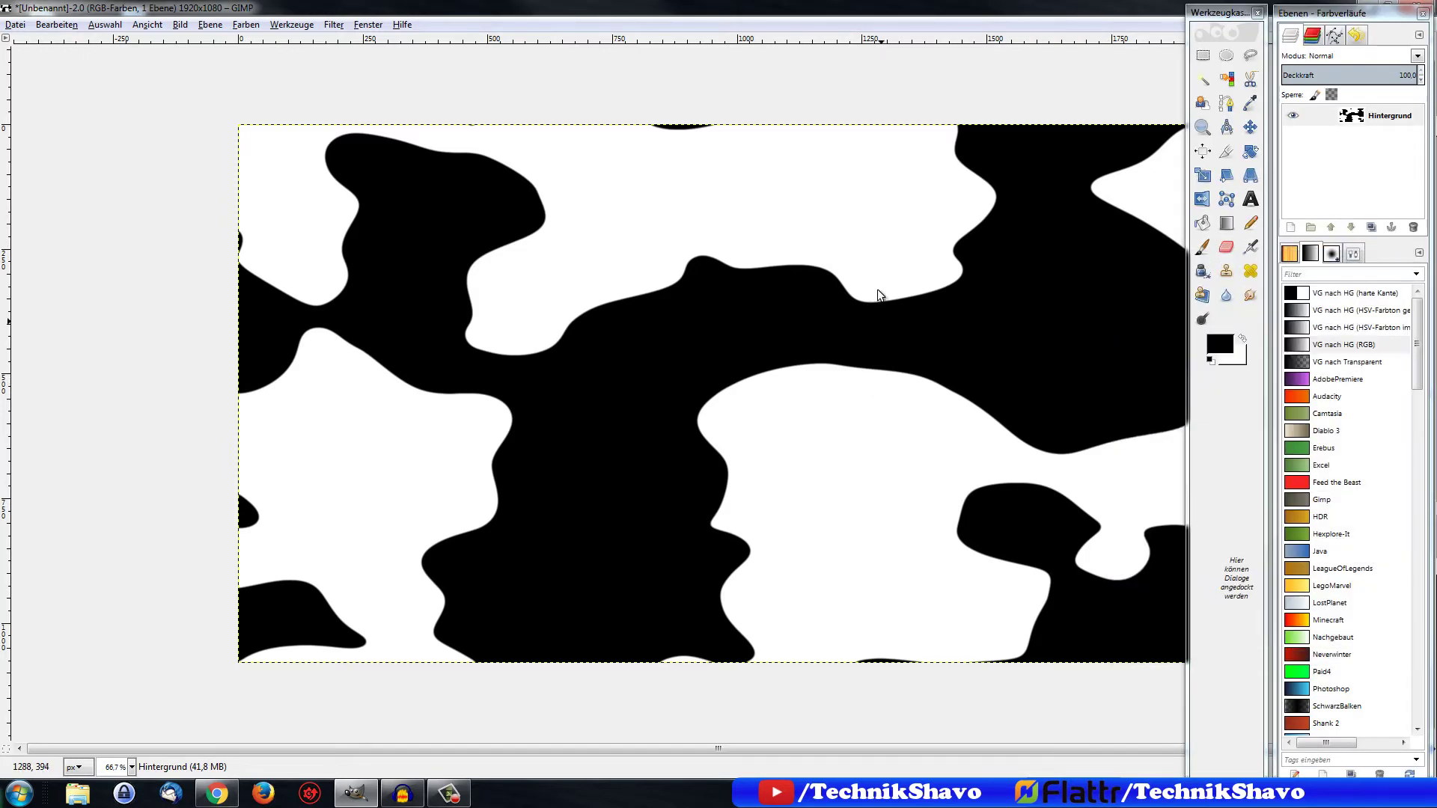
Zoom in to check the crisp spot edges, then zoom back out
{"action": "scroll", "coordinate": [869, 281], "scroll_direction": "up", "scroll_amount": 2, "text": "ctrl"}
{"action": "scroll", "coordinate": [818, 307], "scroll_direction": "up", "scroll_amount": 2, "text": "ctrl"}
{"action": "scroll", "coordinate": [765, 349], "scroll_direction": "up", "scroll_amount": 2, "text": "ctrl"}
{"action": "scroll", "coordinate": [765, 348], "scroll_direction": "up", "scroll_amount": 2, "text": "ctrl"}
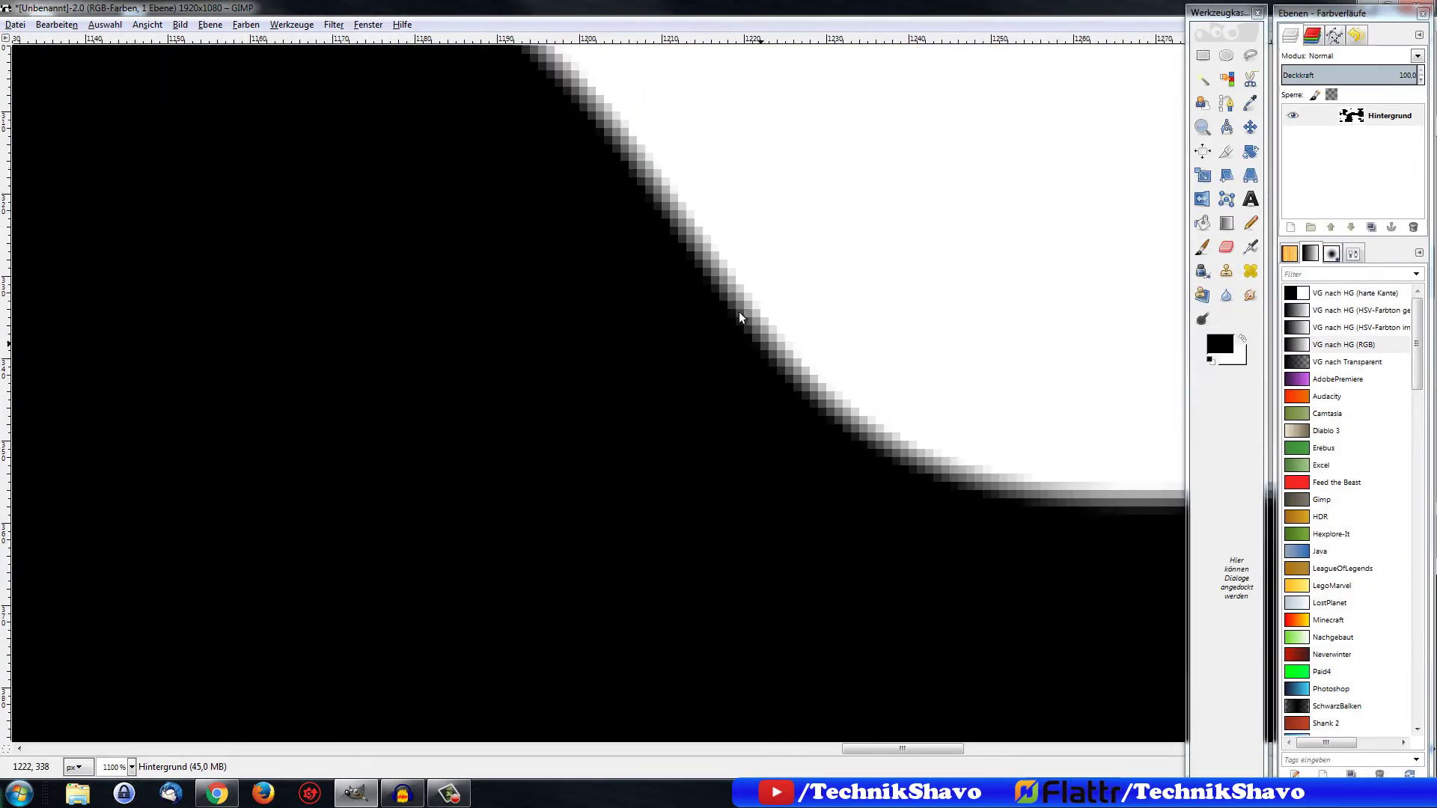
{"action": "scroll", "coordinate": [943, 441], "scroll_direction": "down", "scroll_amount": 5, "text": "ctrl"}
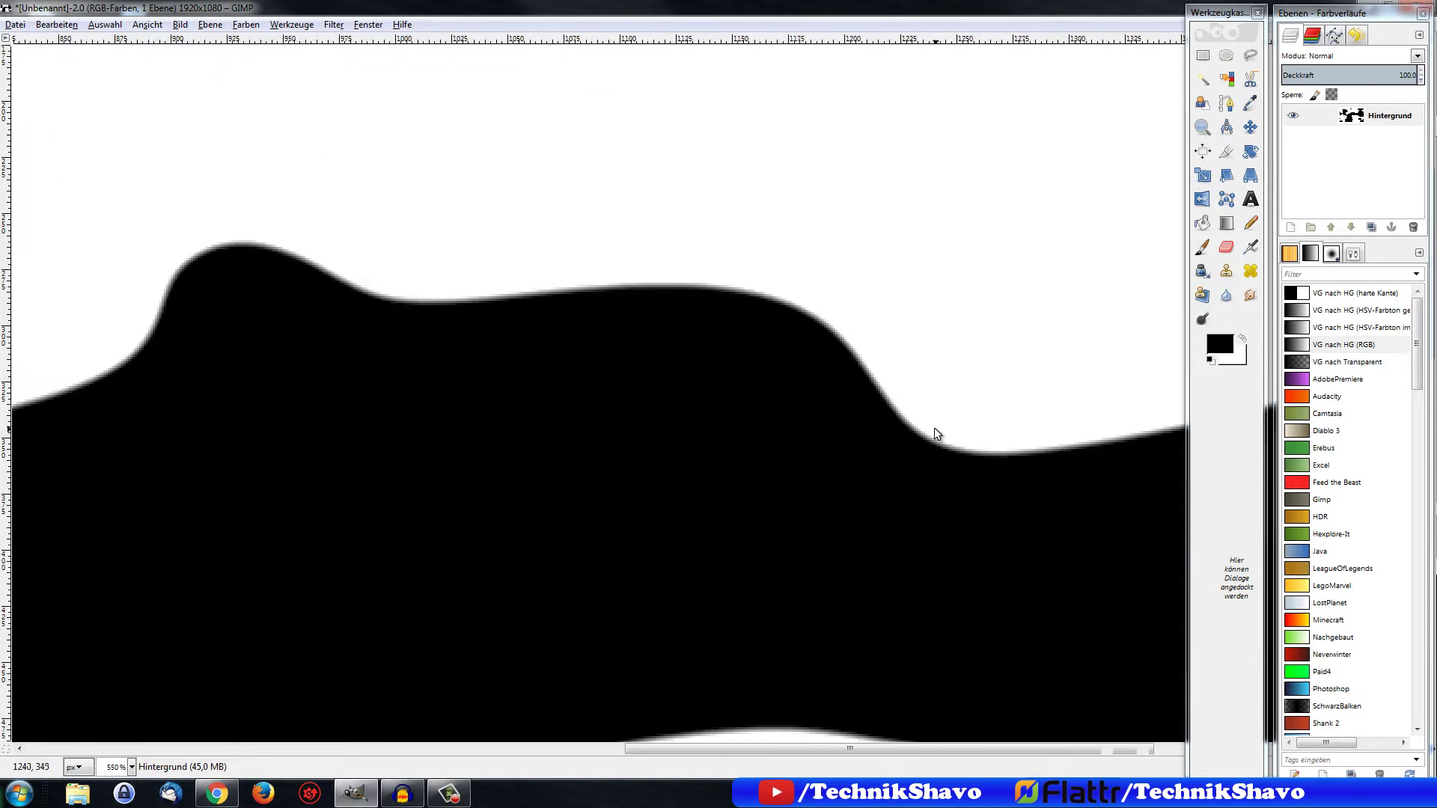
{"action": "scroll", "coordinate": [935, 432], "scroll_direction": "down", "scroll_amount": 3, "text": "ctrl"}
{"action": "scroll", "coordinate": [934, 432], "scroll_direction": "down", "scroll_amount": 2, "text": "ctrl"}
{"action": "scroll", "coordinate": [934, 432], "scroll_direction": "up", "scroll_amount": 1, "text": "ctrl"}
{"action": "scroll", "coordinate": [933, 425], "scroll_direction": "up", "scroll_amount": 1, "text": "ctrl"}
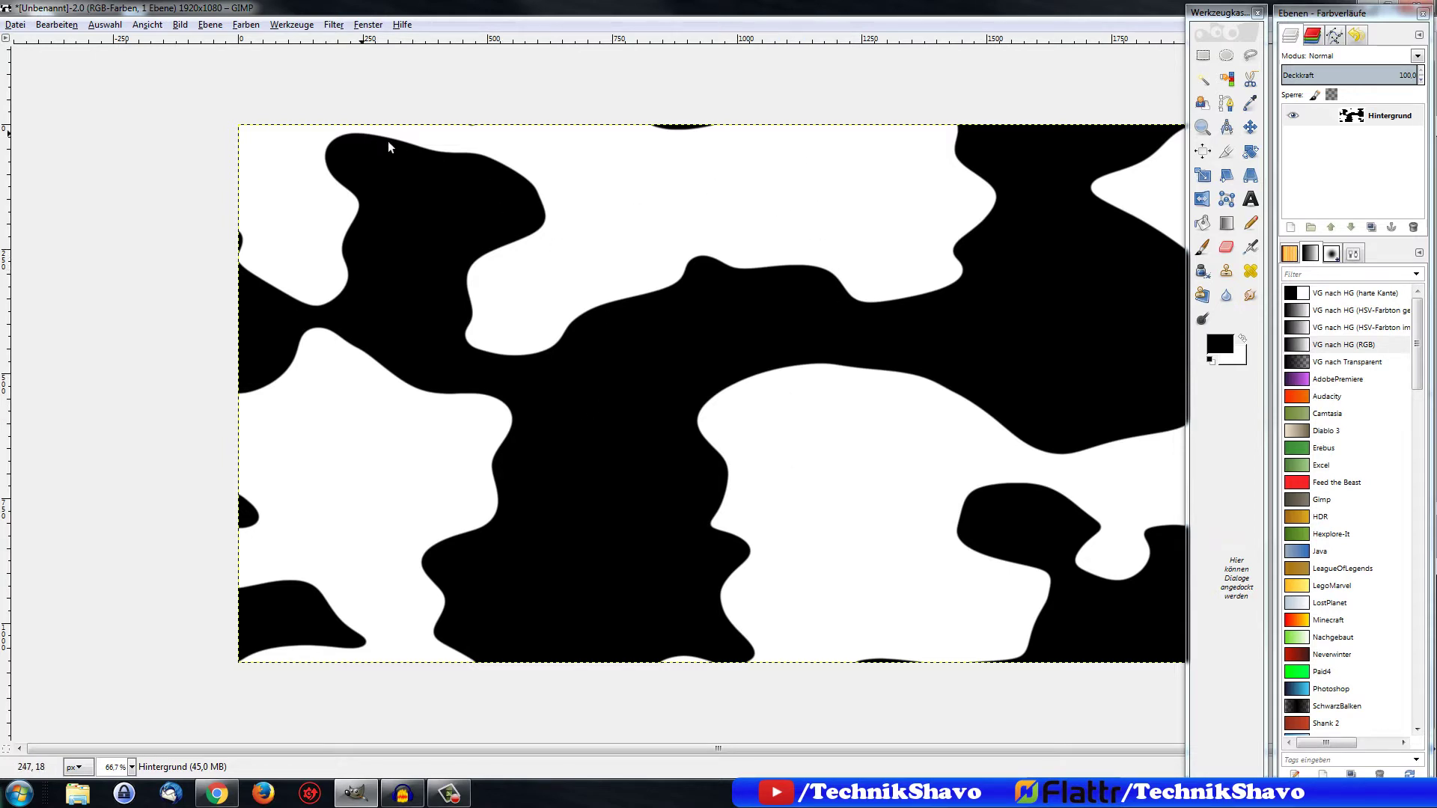
Use Curves to pull white down to light grey and lift black to dark grey
{"action": "left_click", "coordinate": [240, 27]}
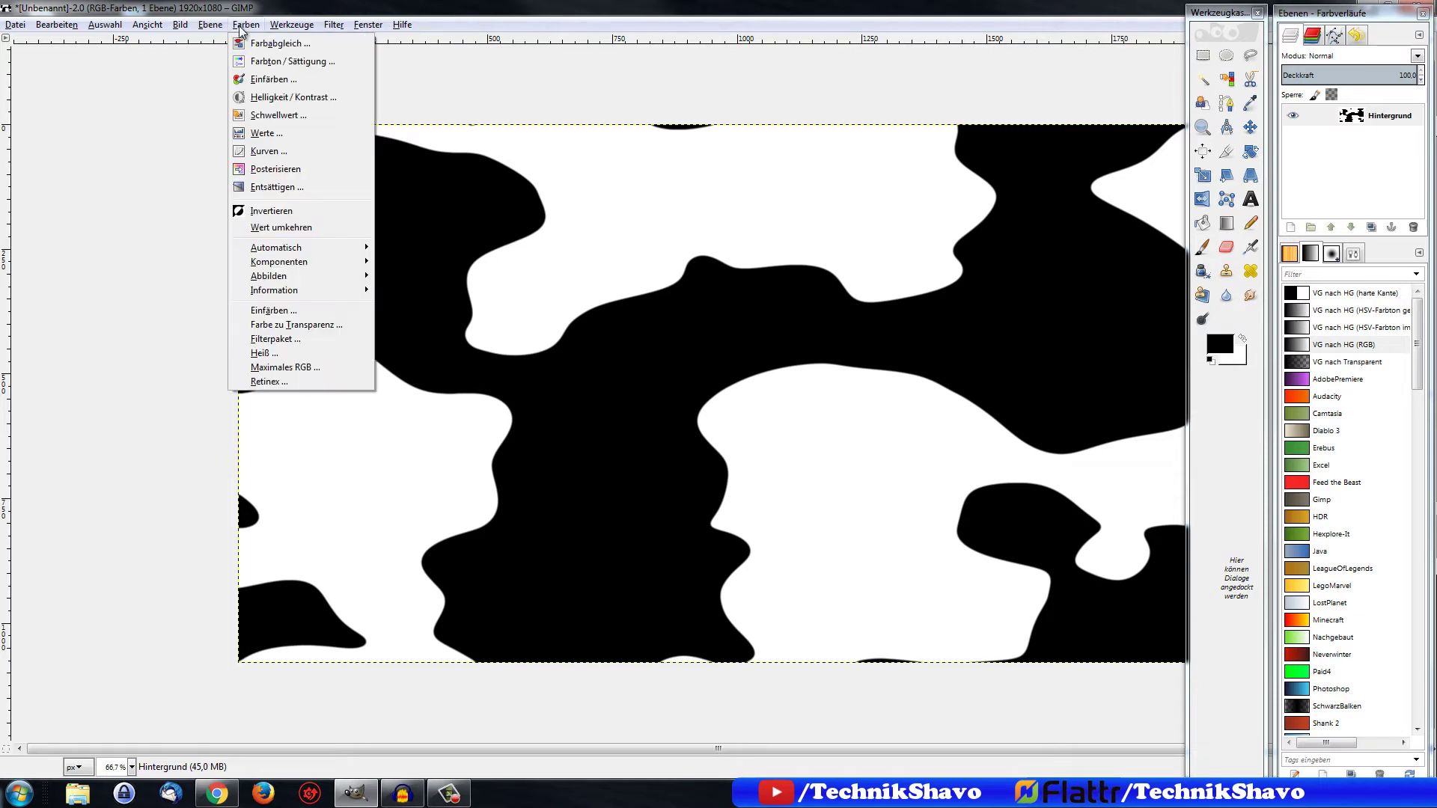
{"action": "left_click", "coordinate": [266, 152]}
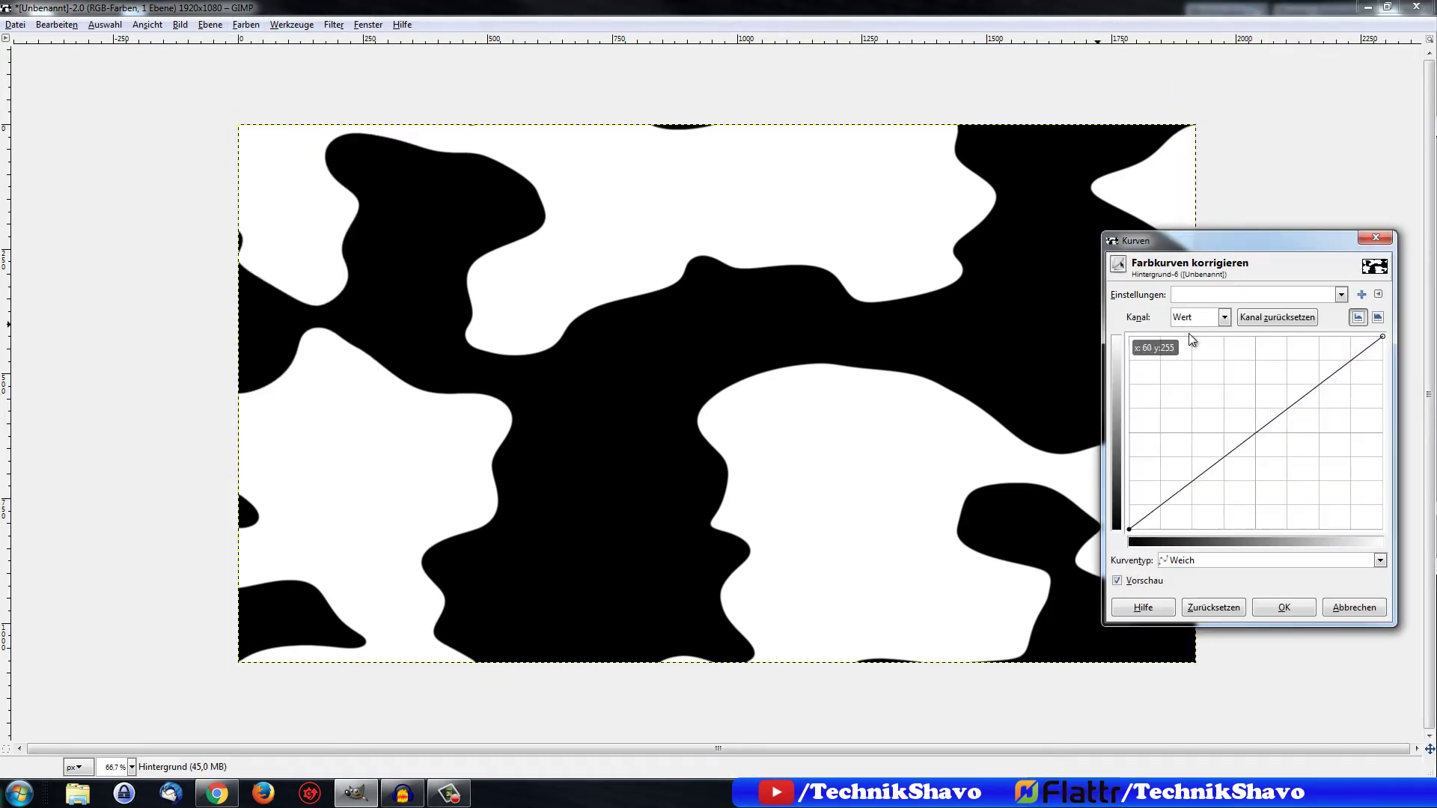
{"action": "left_click_drag", "start_coordinate": [1383, 337], "coordinate": [1387, 386]}
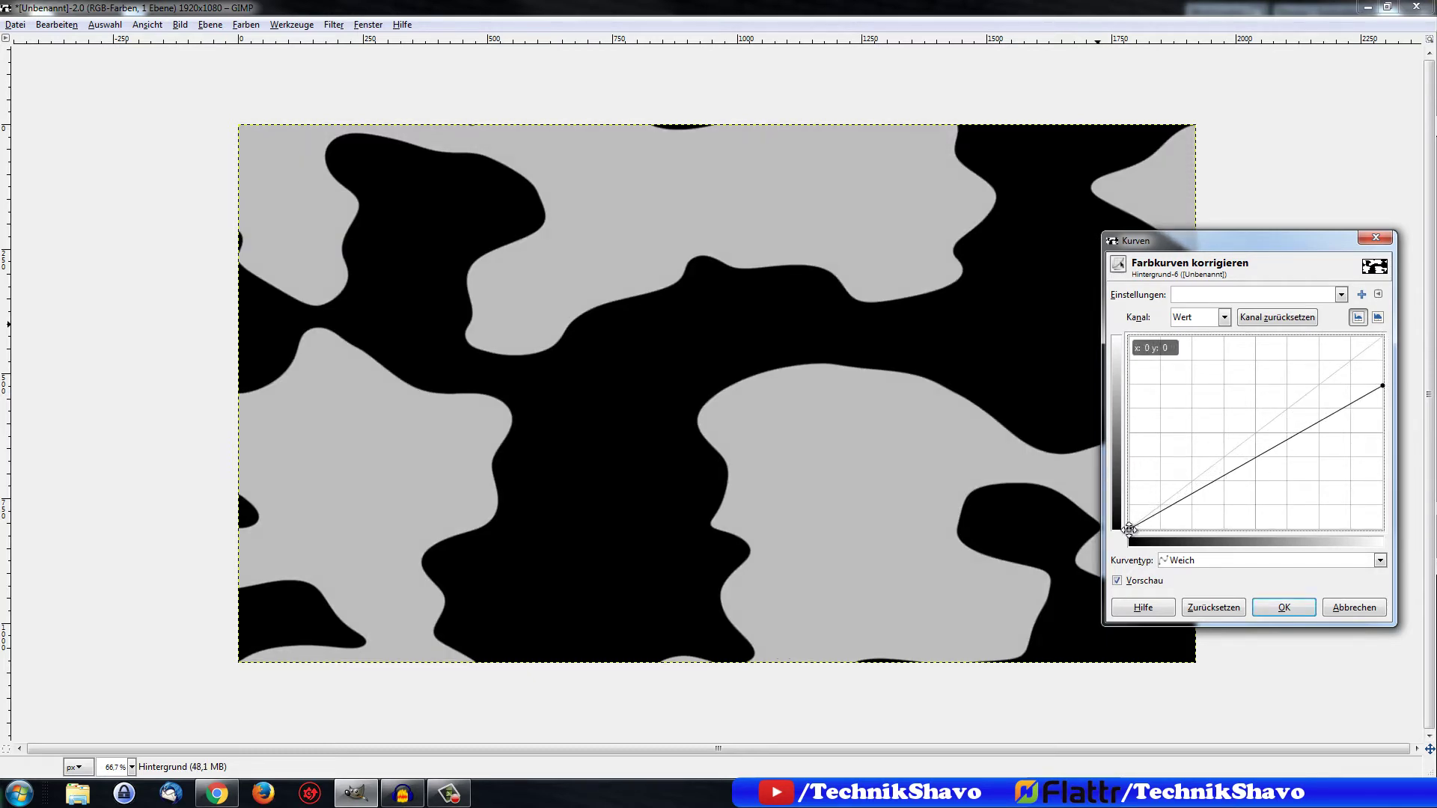
{"action": "left_click_drag", "start_coordinate": [1129, 529], "coordinate": [1129, 484]}
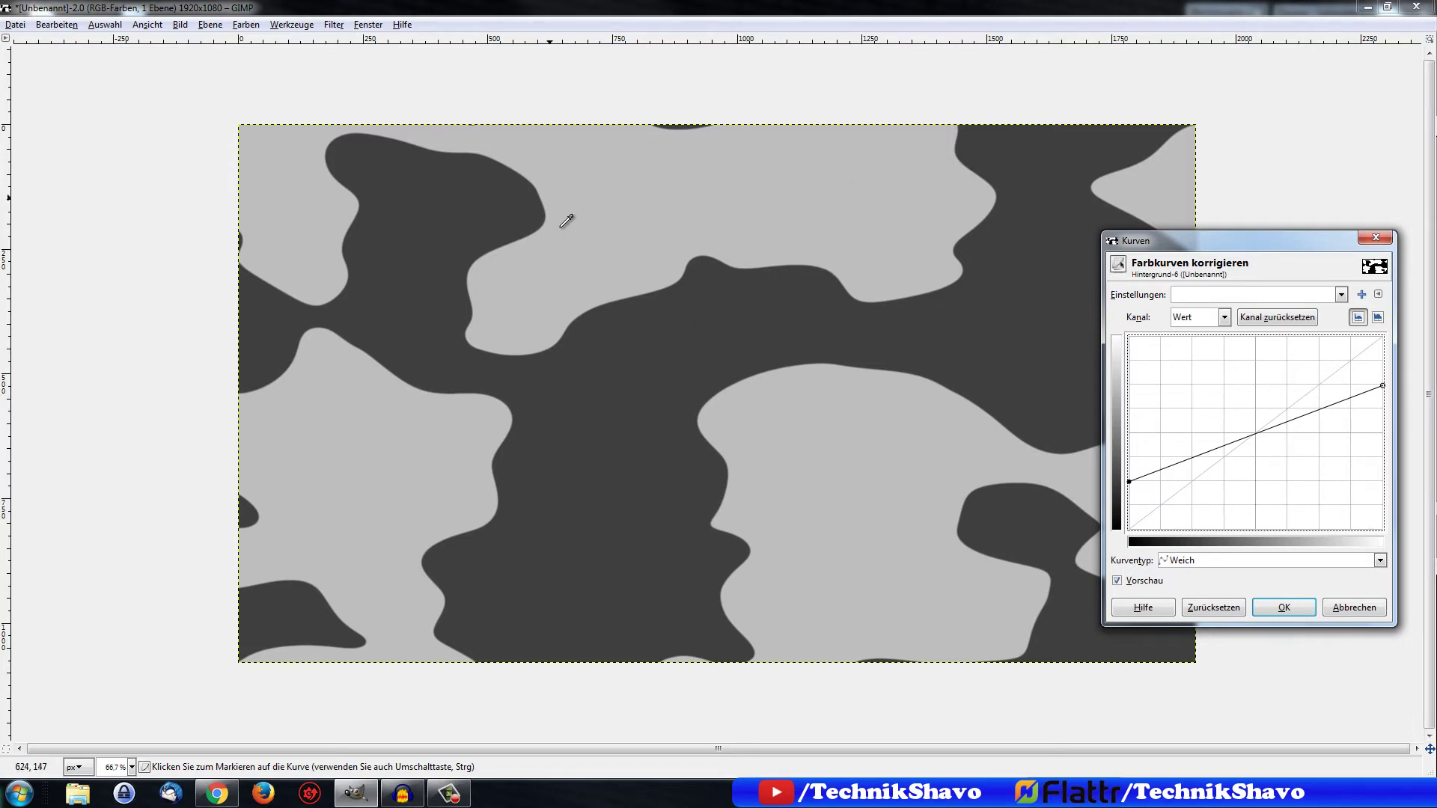
{"action": "left_click", "coordinate": [1271, 609]}
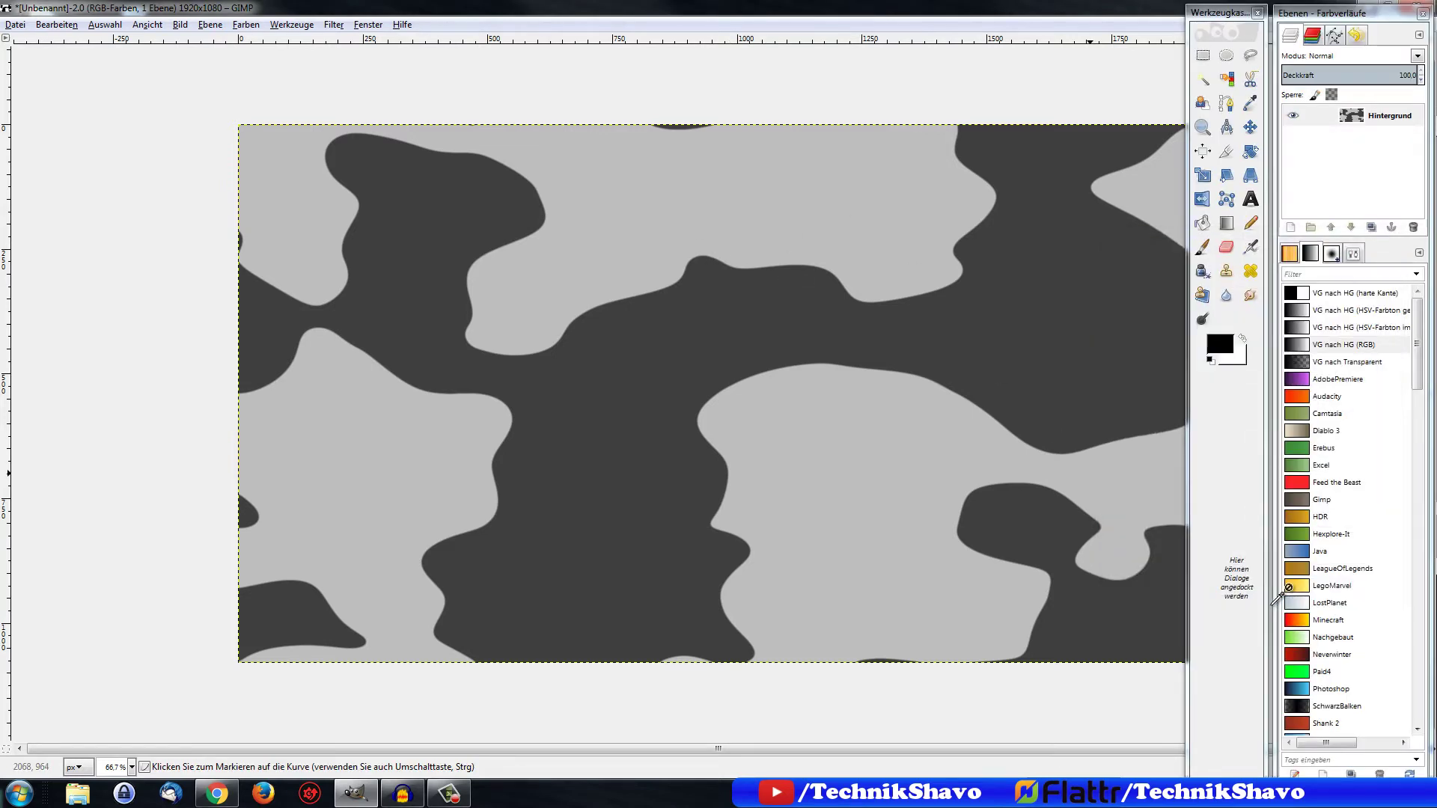
Add a new transparent layer and render Solid Noise clouds on it with seed 8
{"action": "left_click", "coordinate": [1290, 228]}
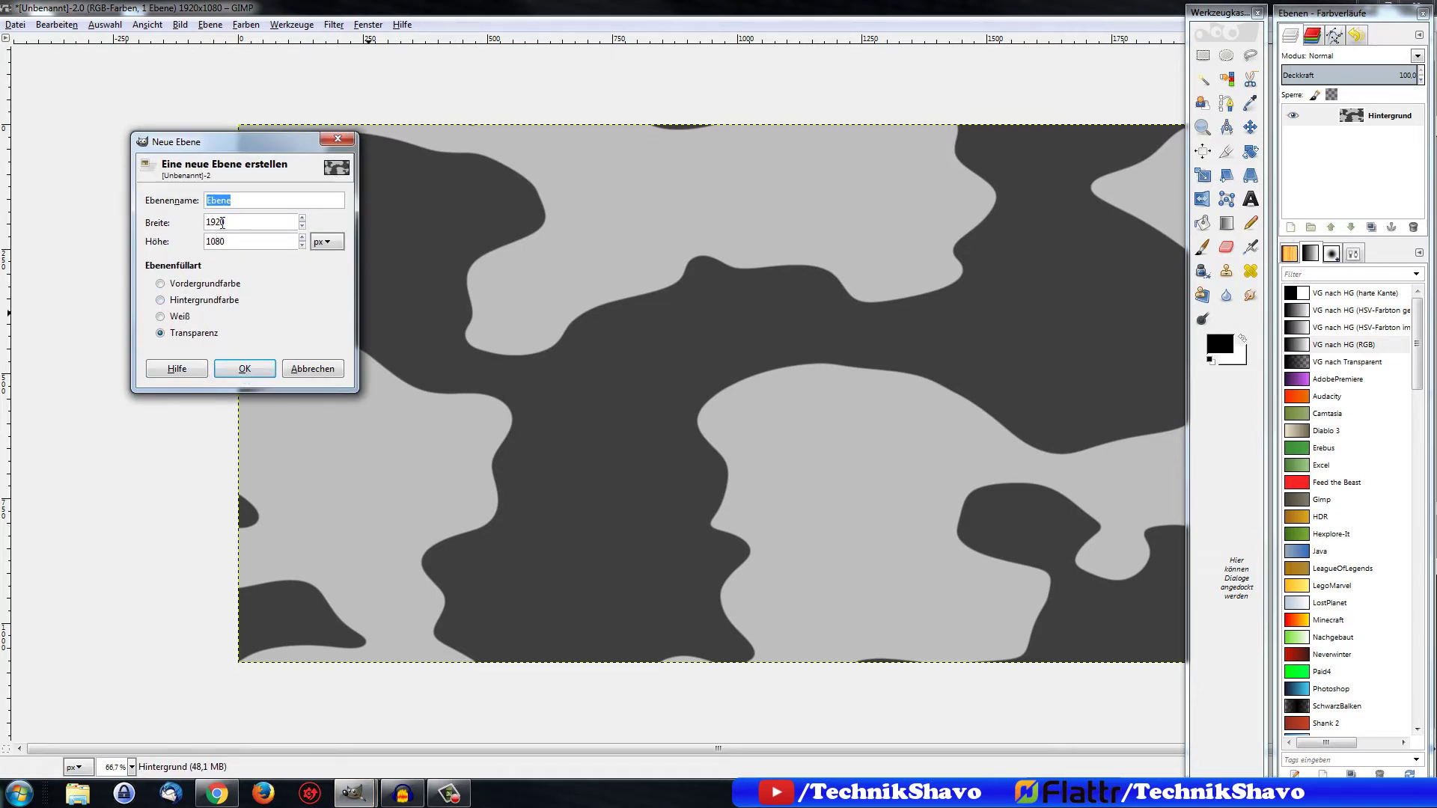
{"action": "left_click", "coordinate": [244, 368]}
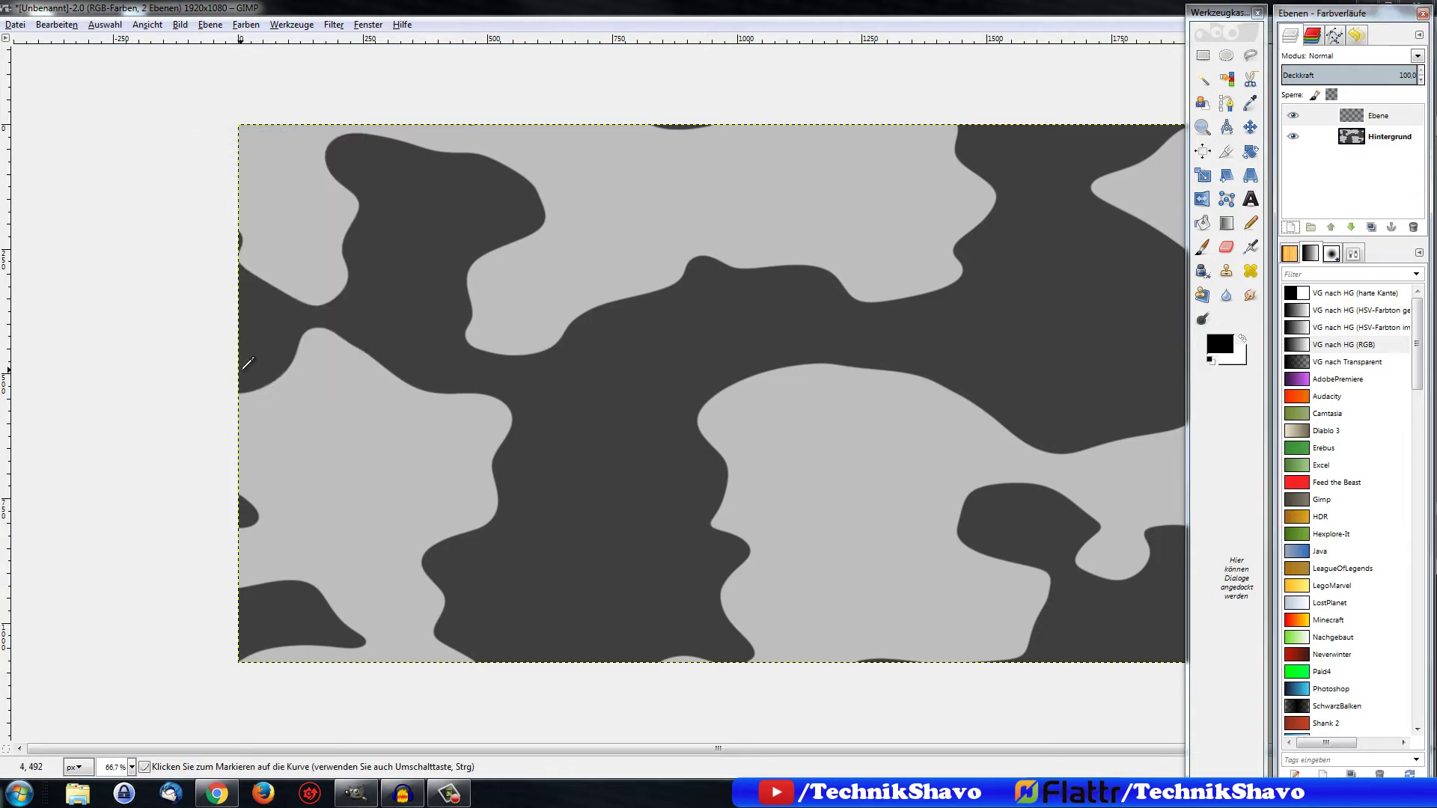
{"action": "left_click", "coordinate": [334, 25]}
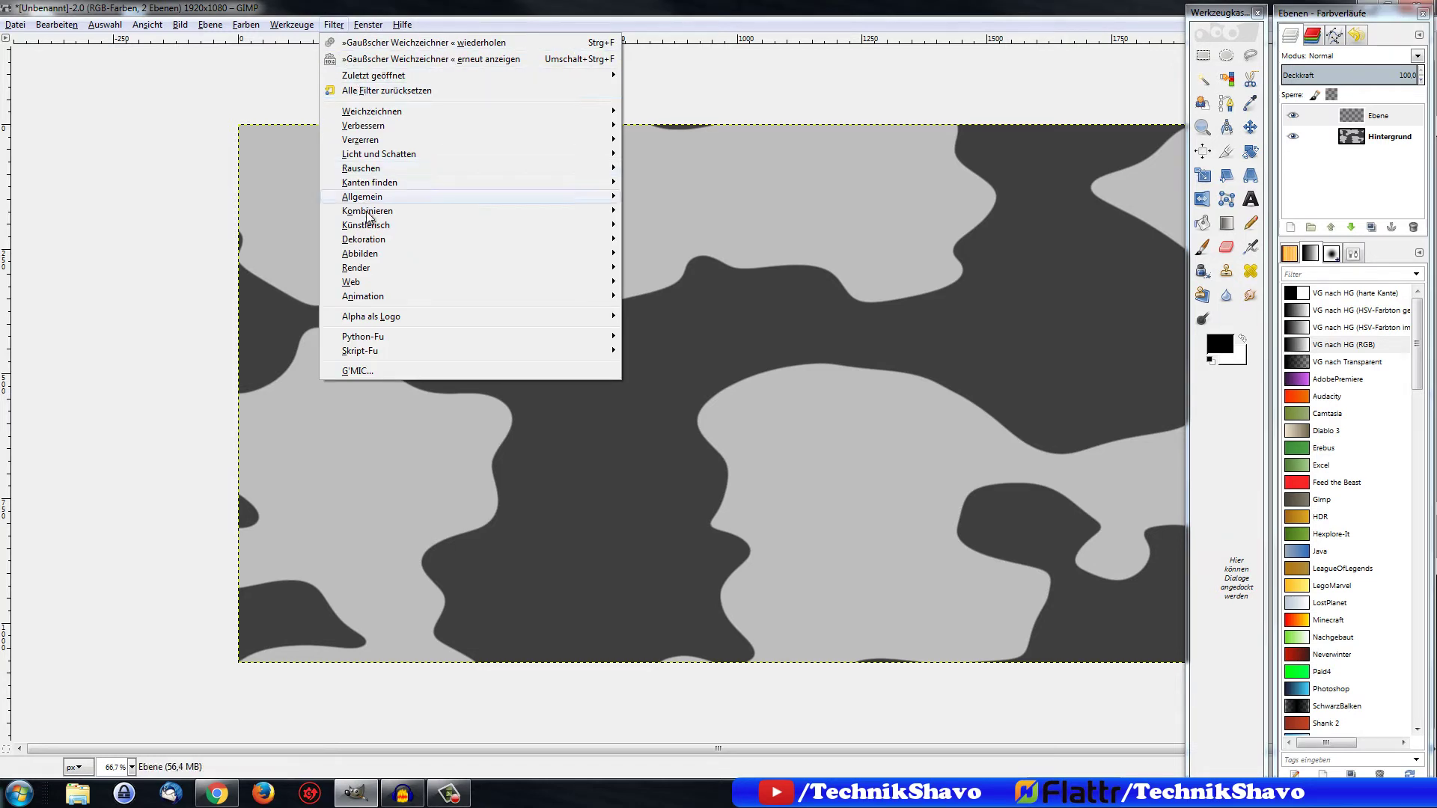
{"action": "mouse_move", "coordinate": [357, 268]}
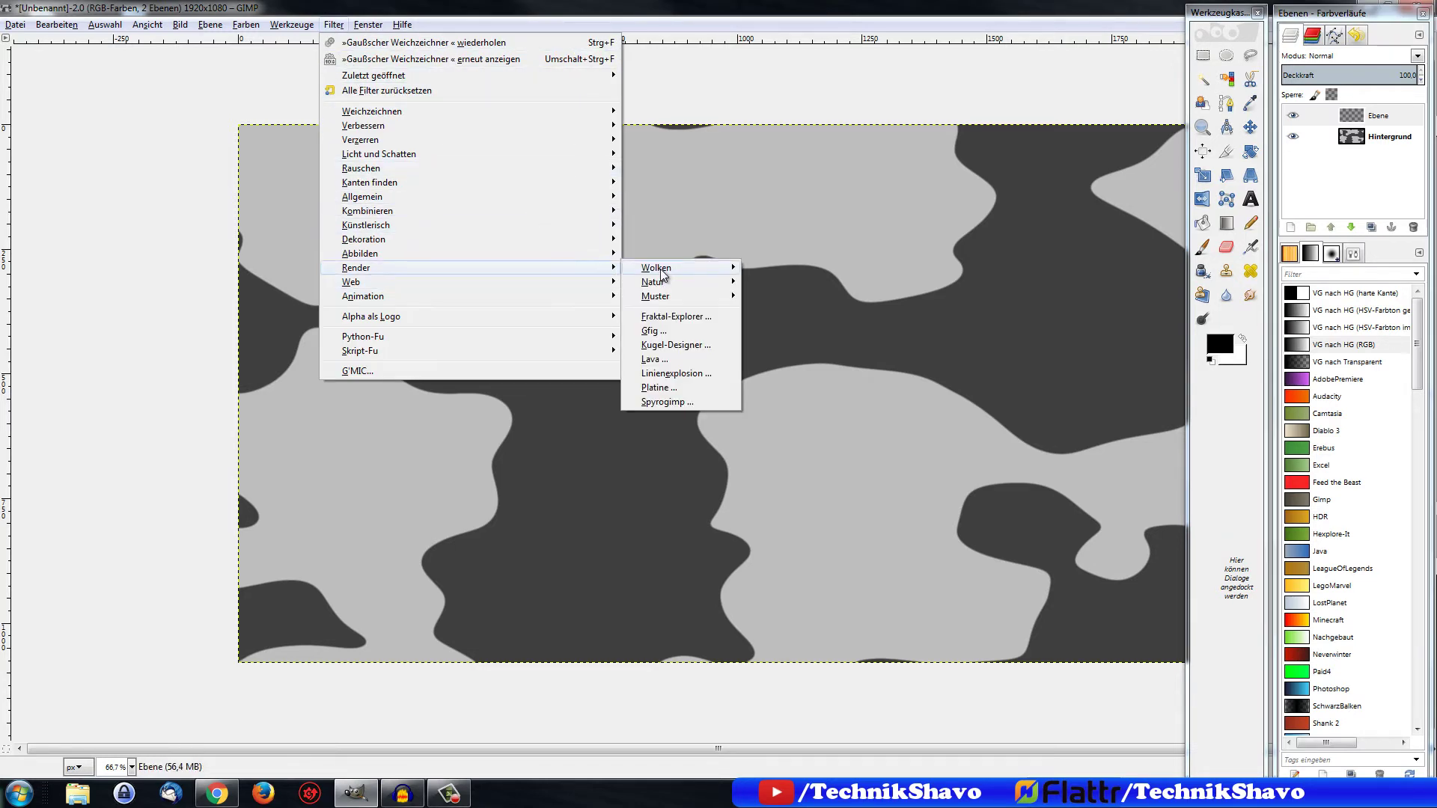
{"action": "mouse_move", "coordinate": [656, 267]}
{"action": "left_click", "coordinate": [788, 307]}
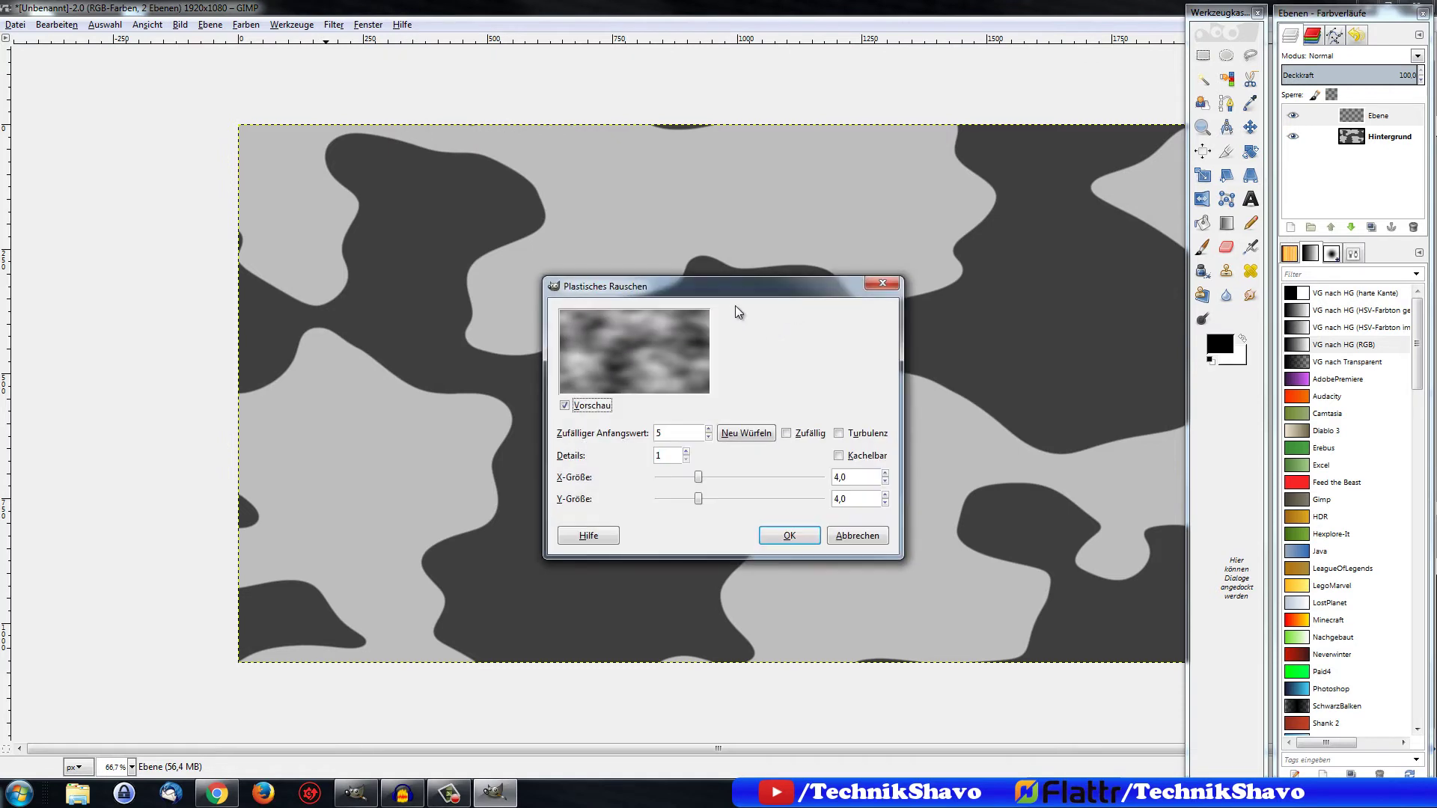
{"action": "left_click_drag", "start_coordinate": [741, 296], "coordinate": [982, 442]}
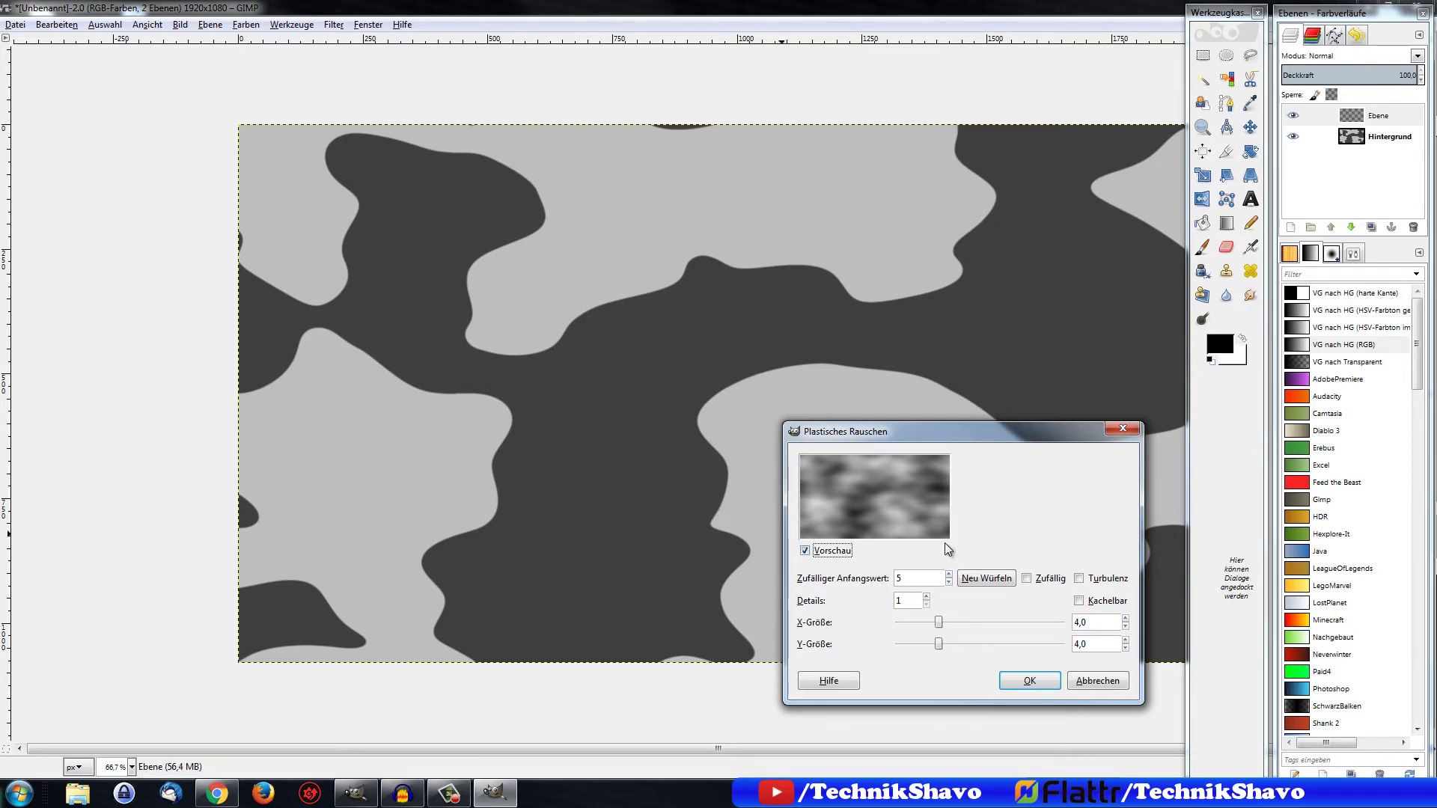
{"action": "left_click", "coordinate": [949, 574]}
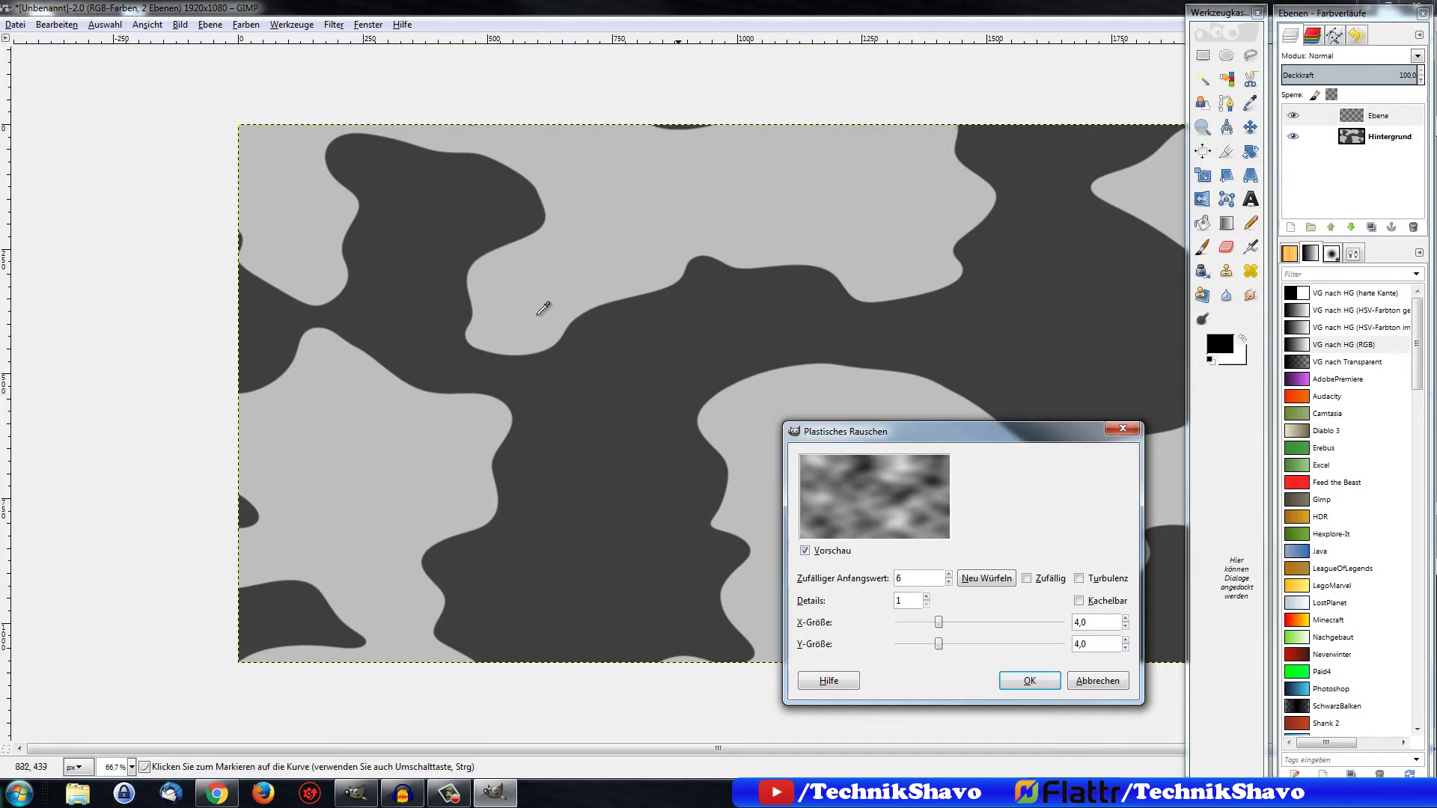
{"action": "left_click", "coordinate": [949, 574]}
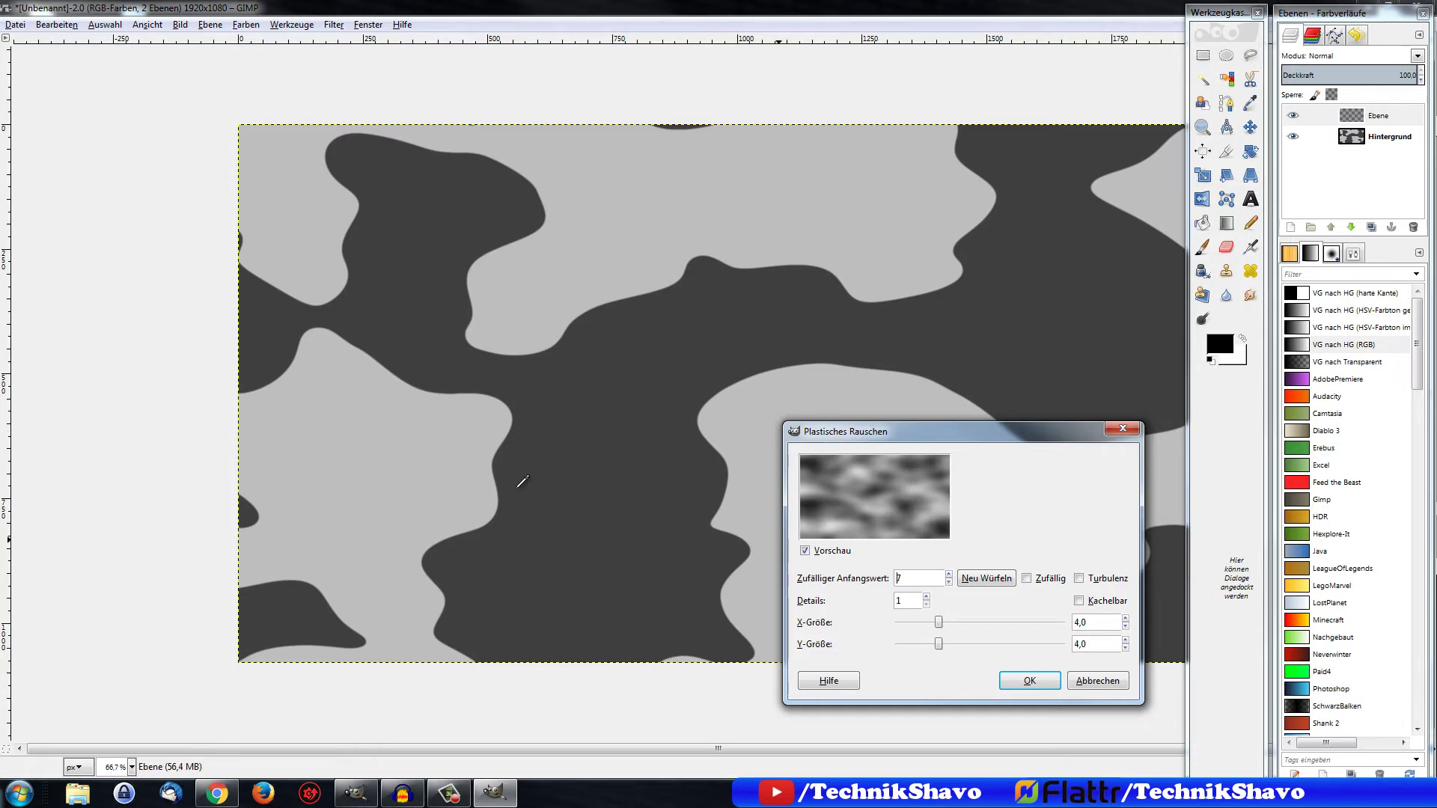
{"action": "left_click", "coordinate": [949, 574]}
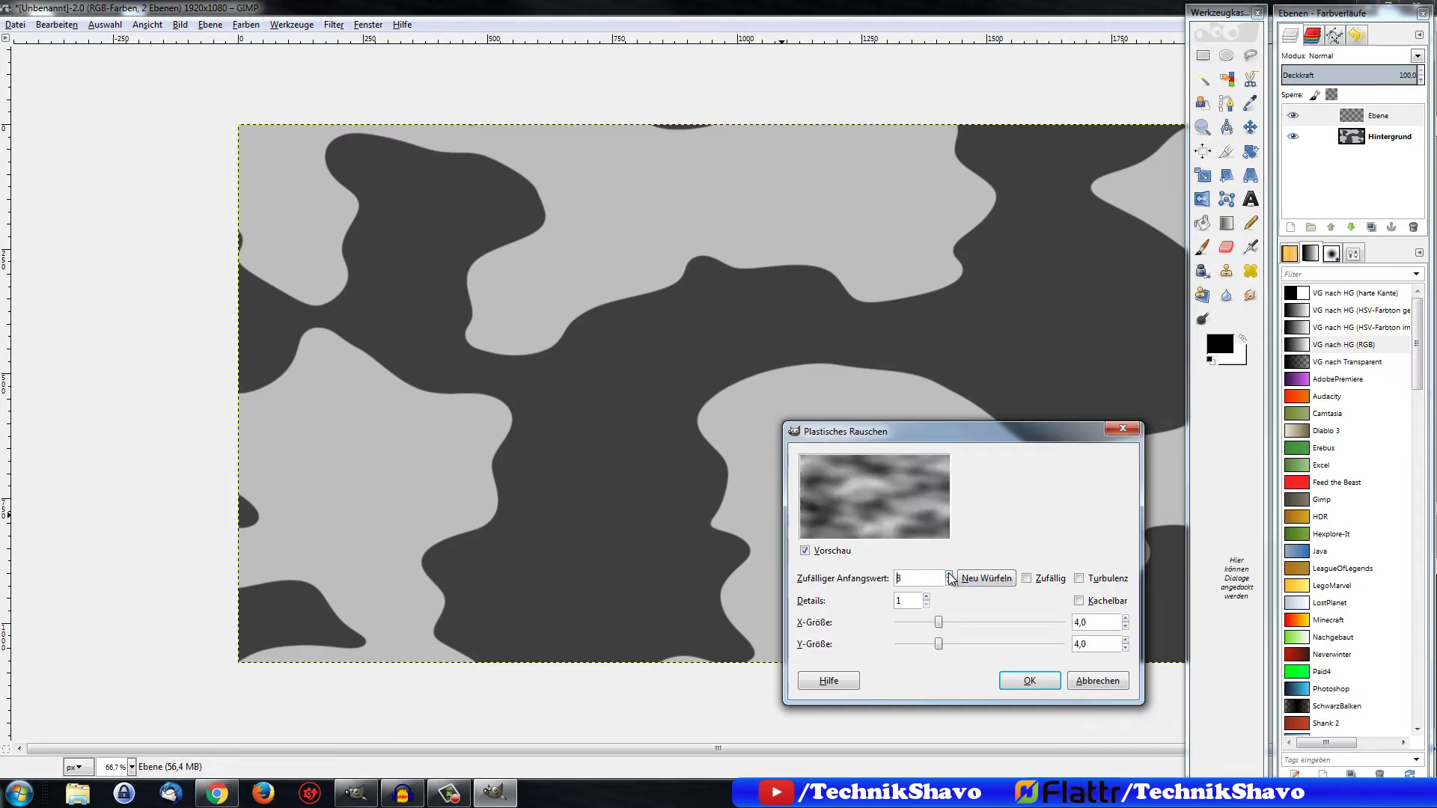
{"action": "left_click", "coordinate": [1026, 683]}
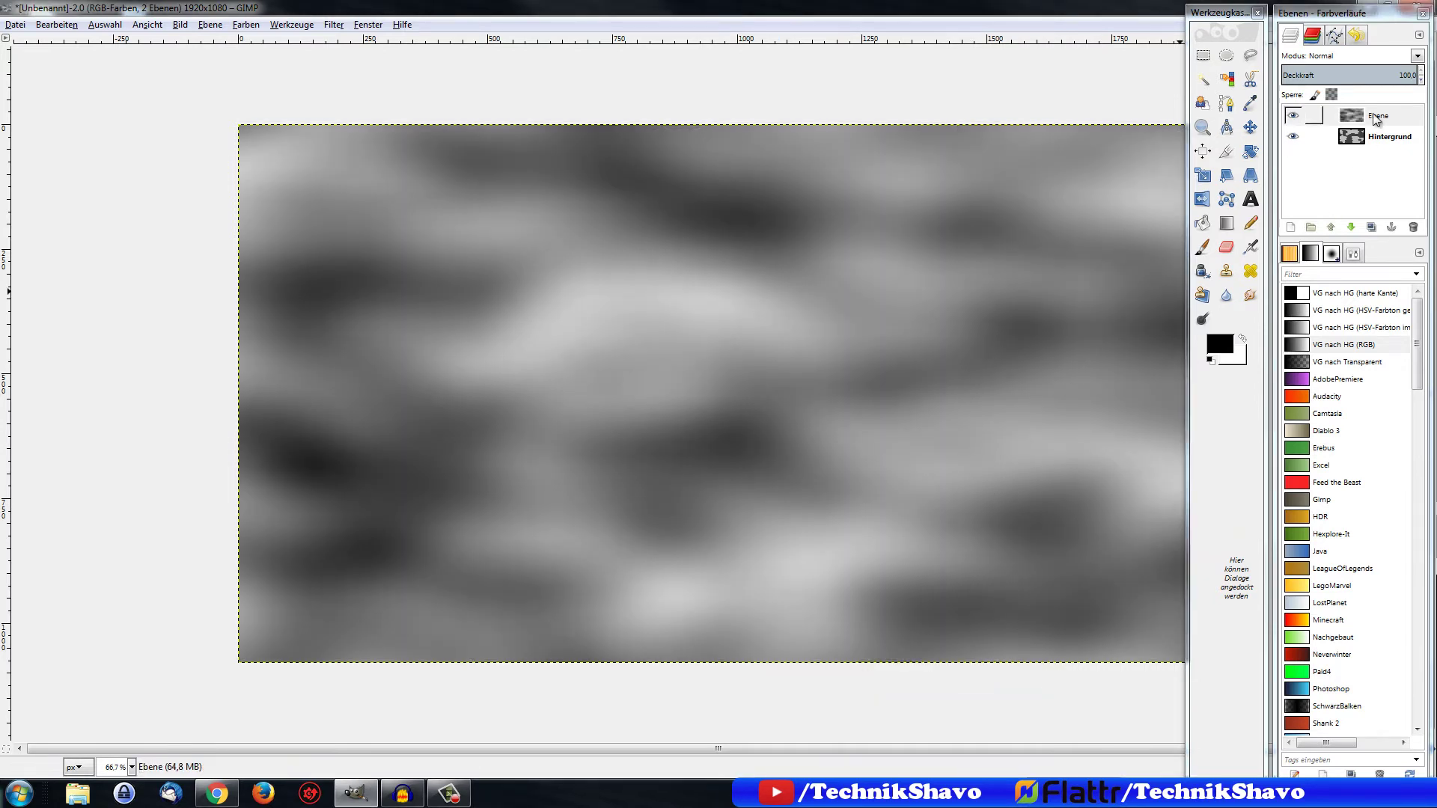
Apply Levels with both input points around 111 to make hard black spots on white
{"action": "left_click", "coordinate": [246, 25]}
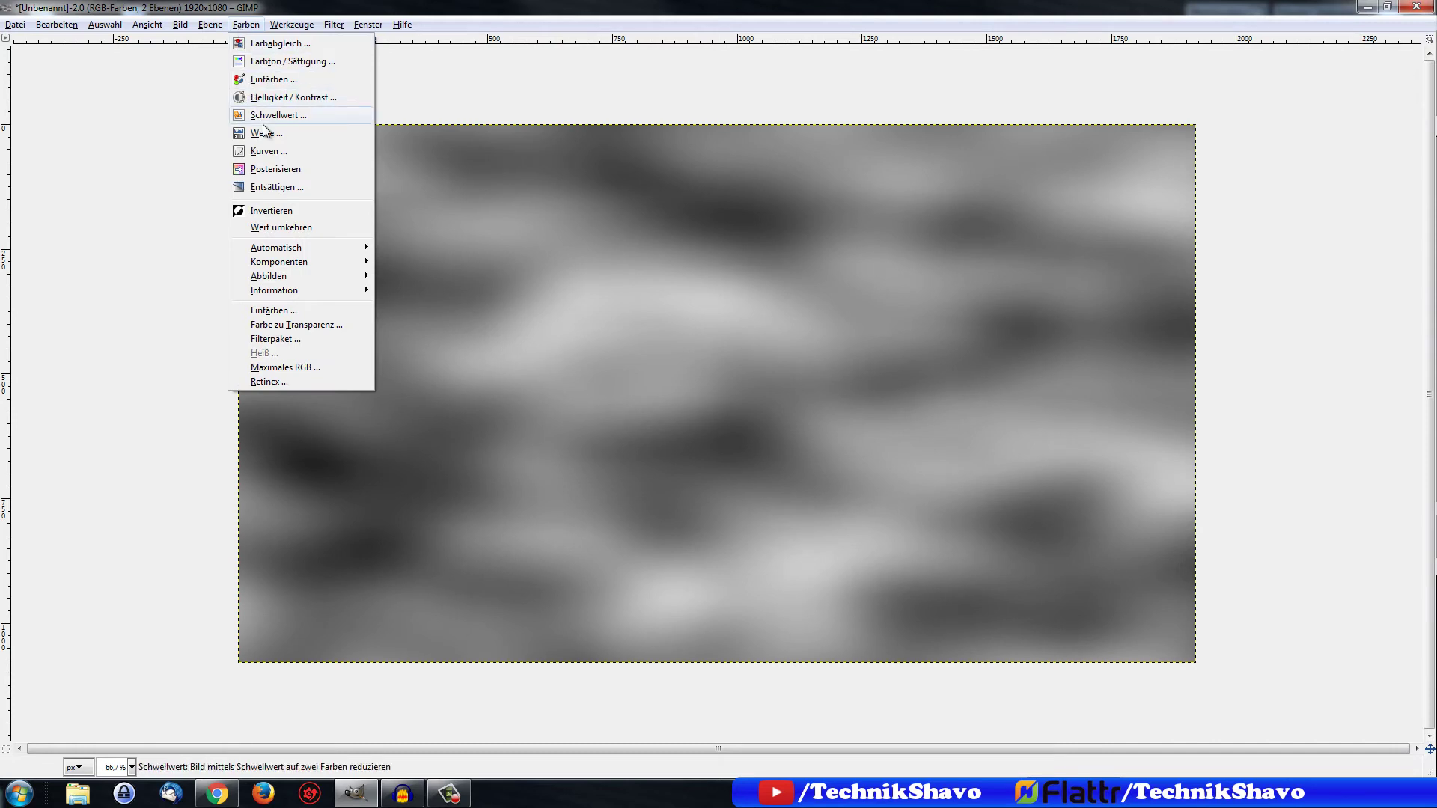
{"action": "left_click", "coordinate": [266, 132]}
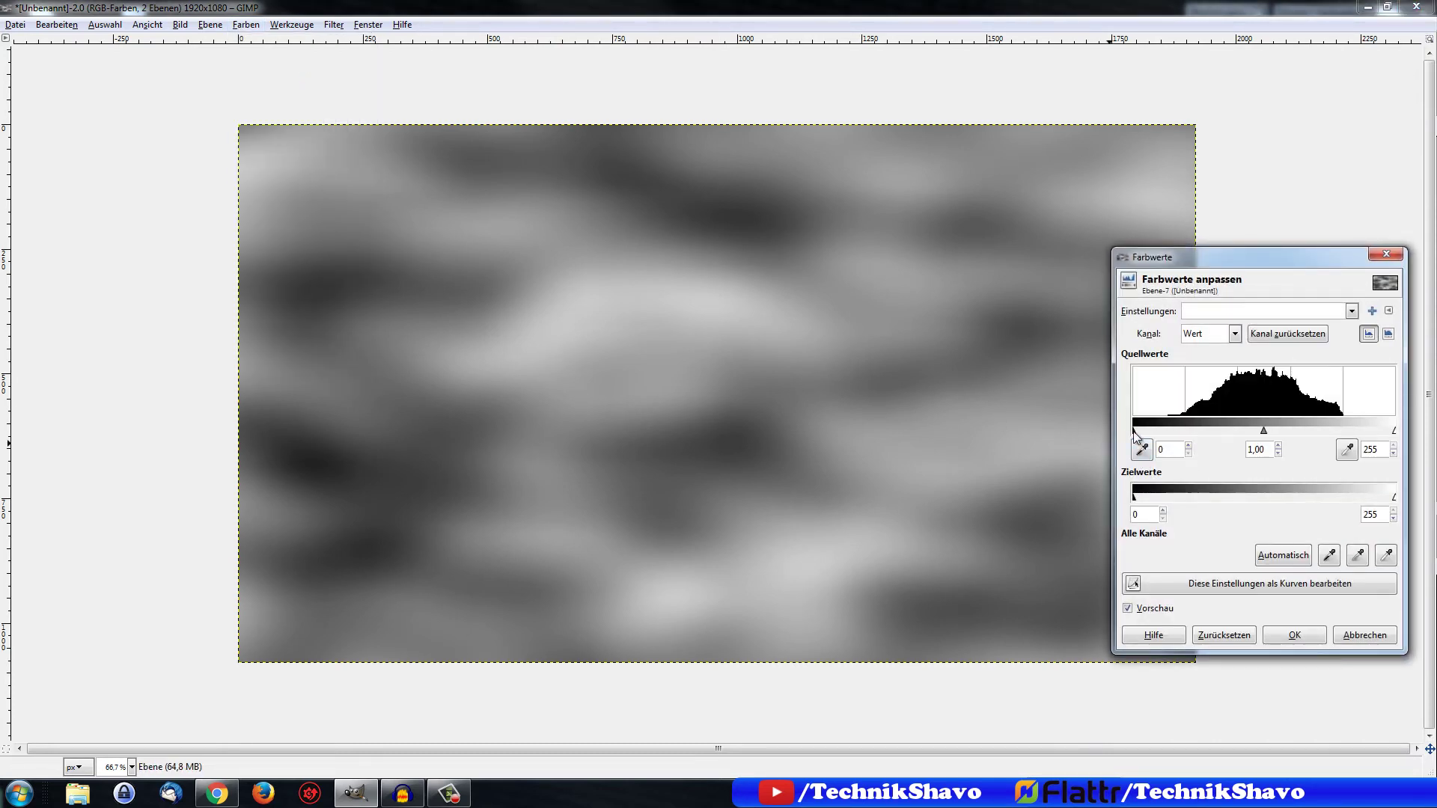
{"action": "left_click_drag", "start_coordinate": [1134, 431], "coordinate": [1246, 430]}
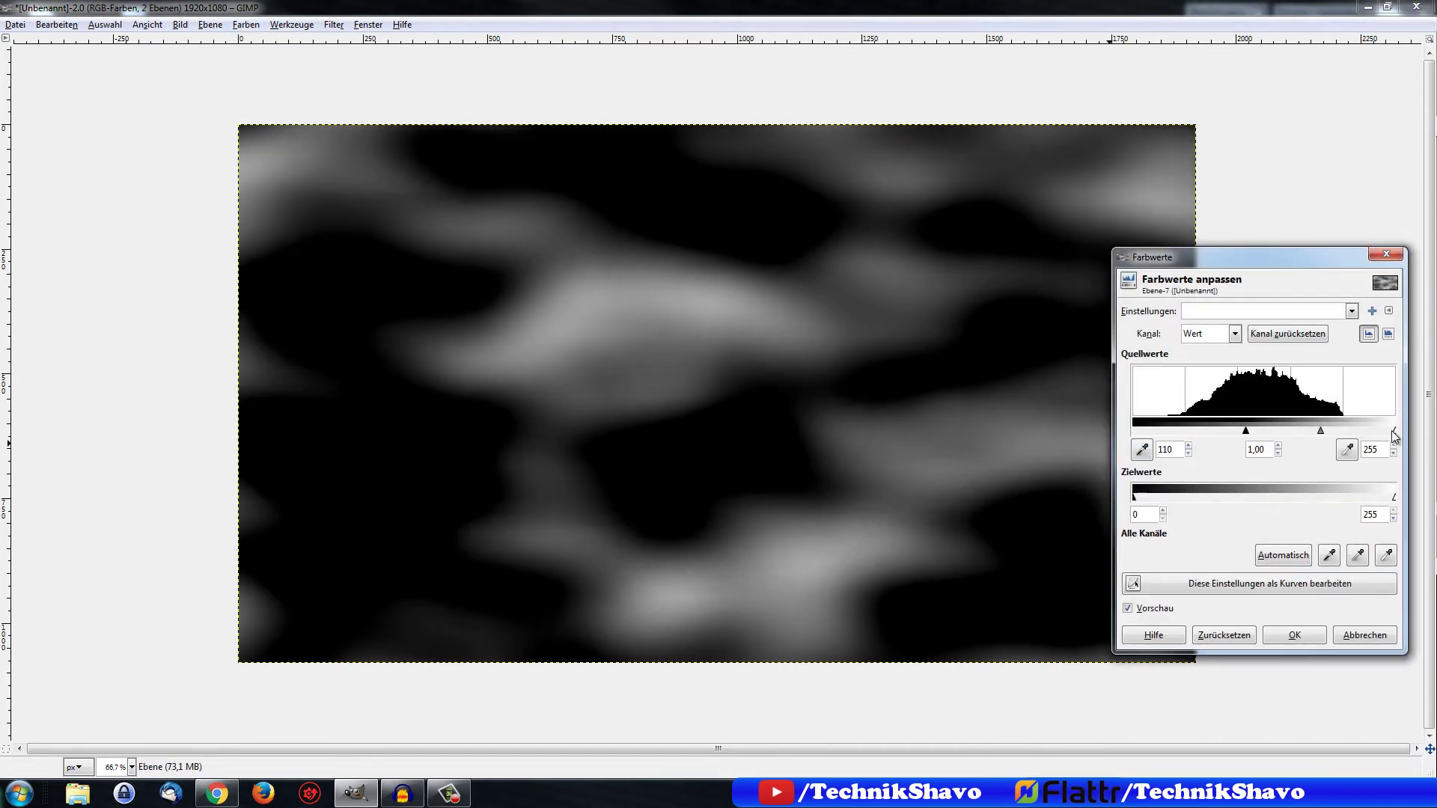
{"action": "left_click_drag", "start_coordinate": [1394, 430], "coordinate": [1247, 431]}
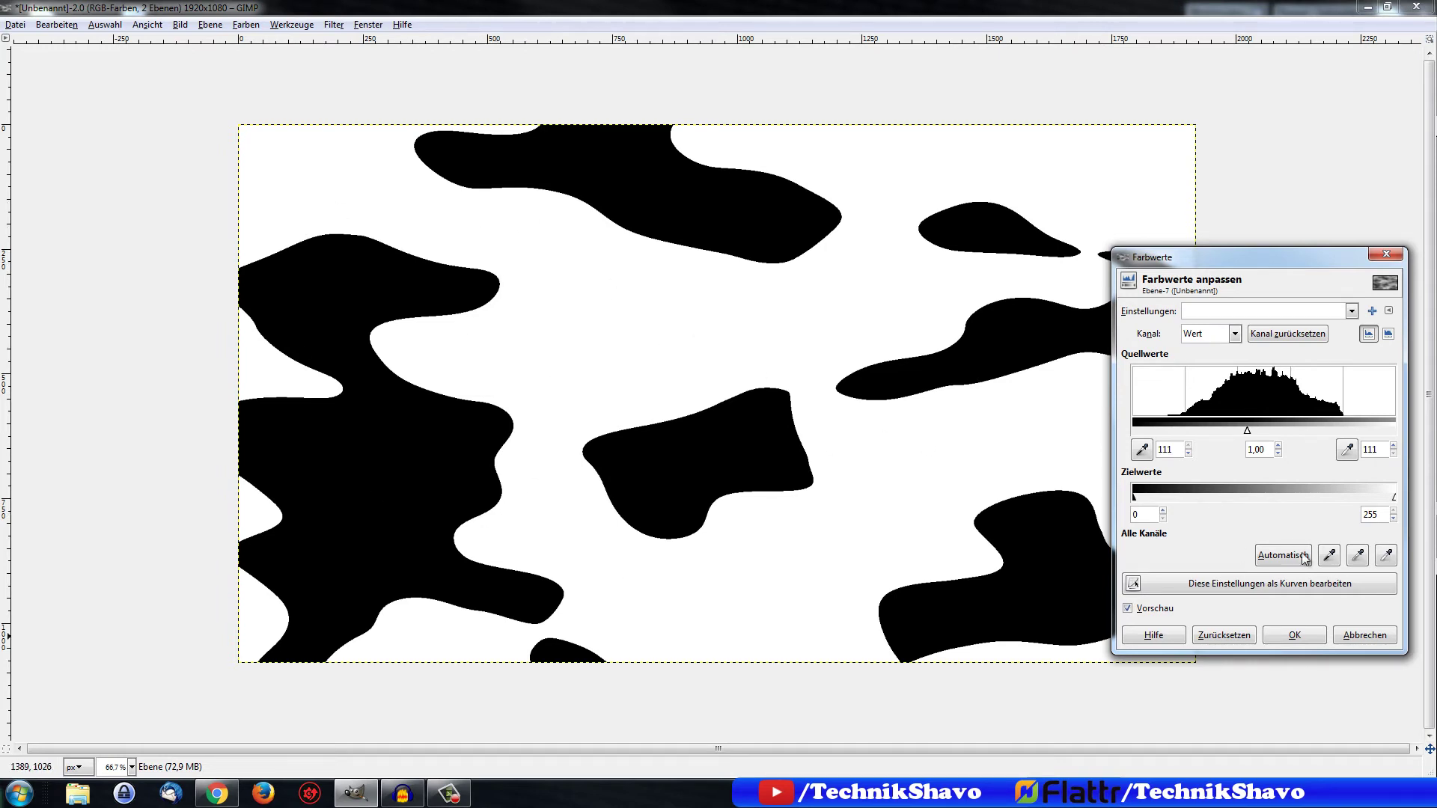
{"action": "left_click", "coordinate": [1295, 636]}
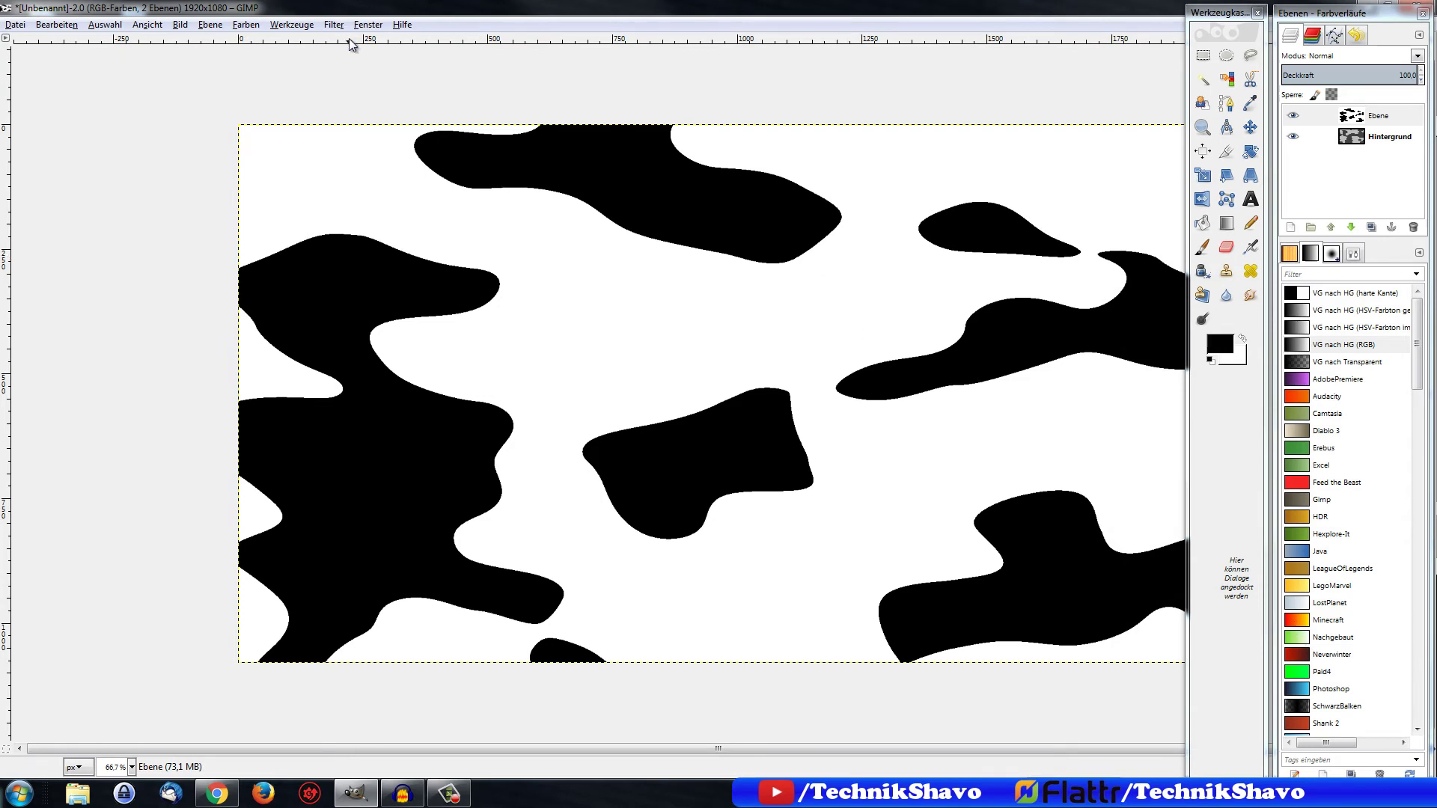
Apply a 20 px Gaussian blur to the spot layer
{"action": "left_click", "coordinate": [334, 24]}
{"action": "mouse_move", "coordinate": [372, 110]}
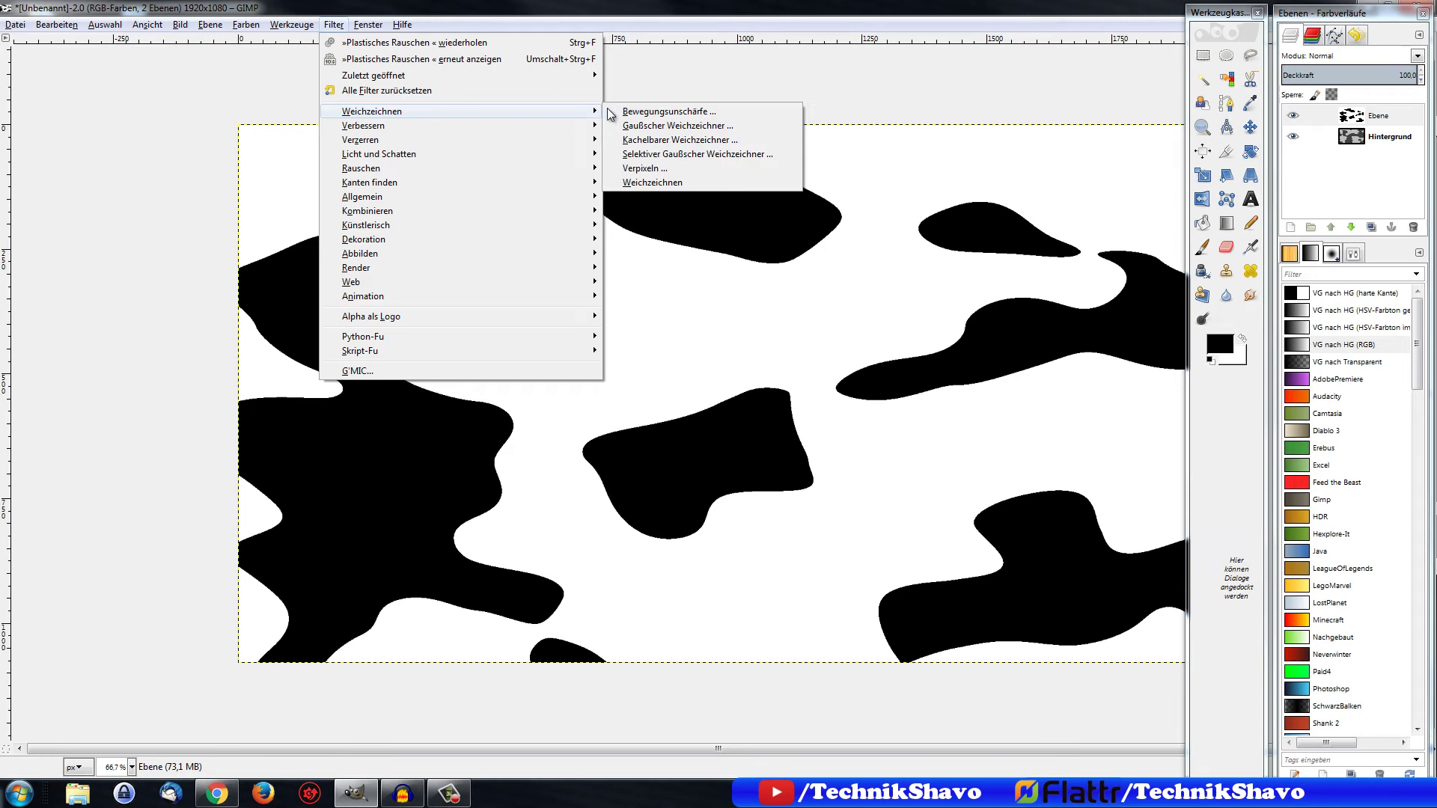
{"action": "left_click", "coordinate": [644, 126]}
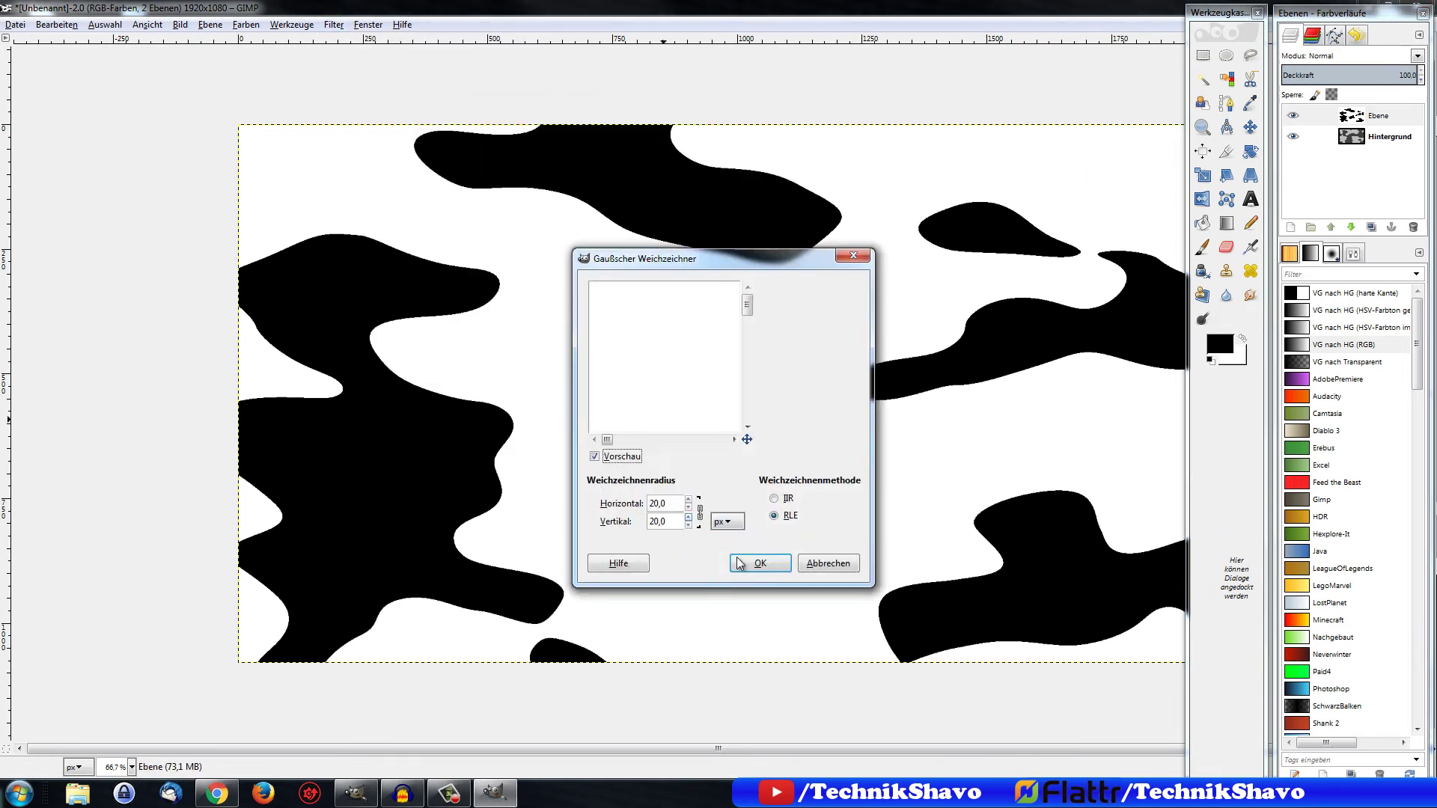
{"action": "left_click", "coordinate": [762, 560]}
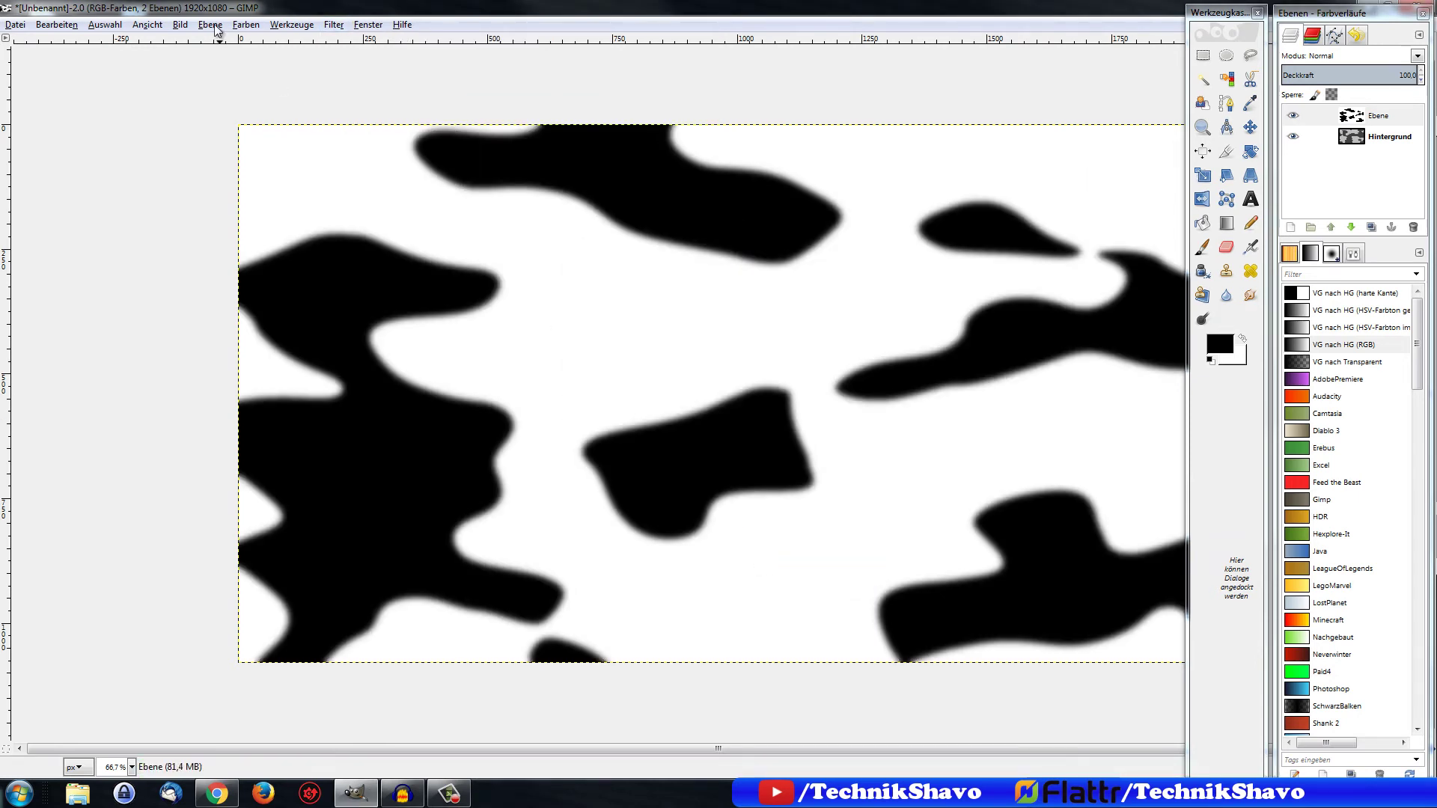
Apply Levels with black input 87 and white input 153 to re-crisp the spots
{"action": "left_click", "coordinate": [212, 25]}
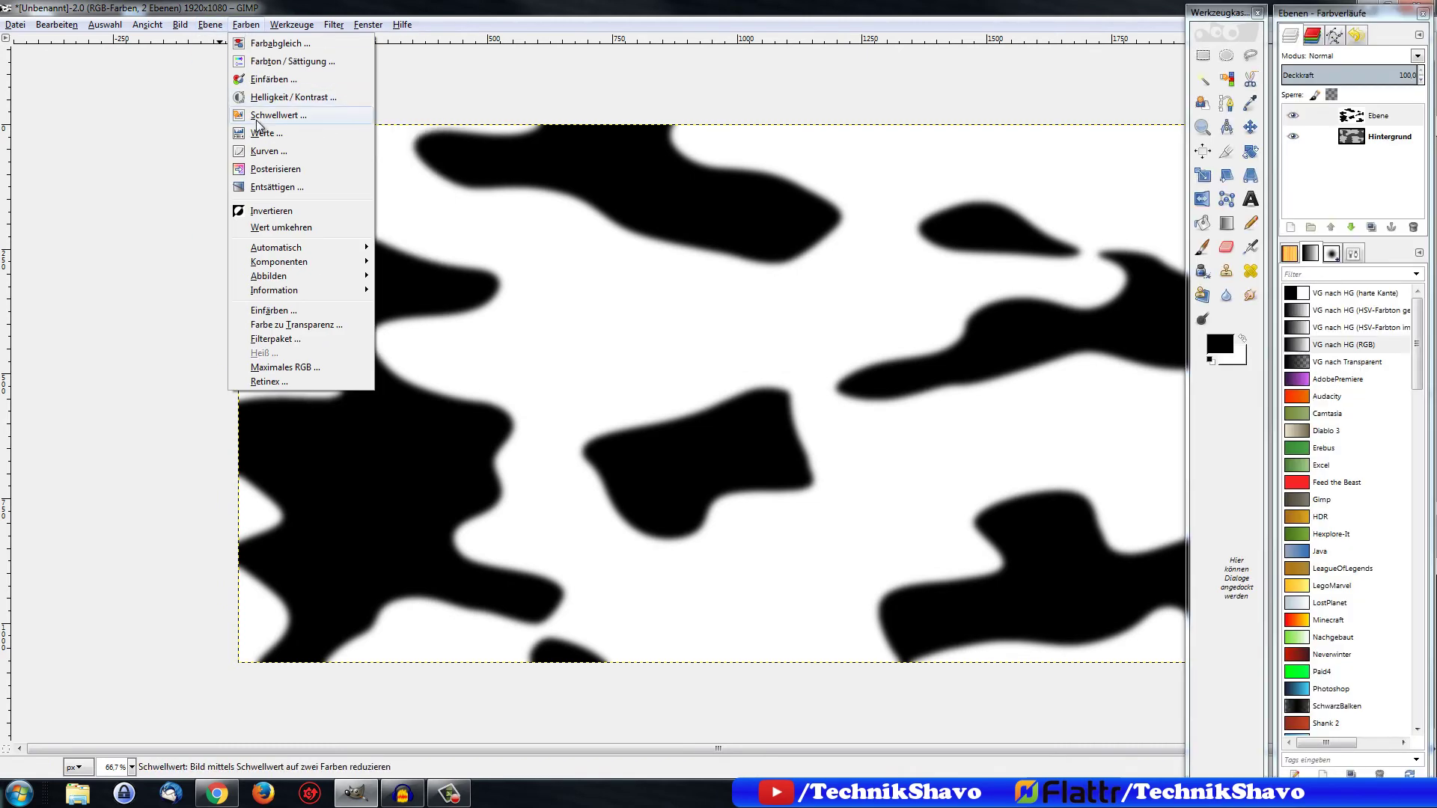
{"action": "left_click", "coordinate": [263, 133]}
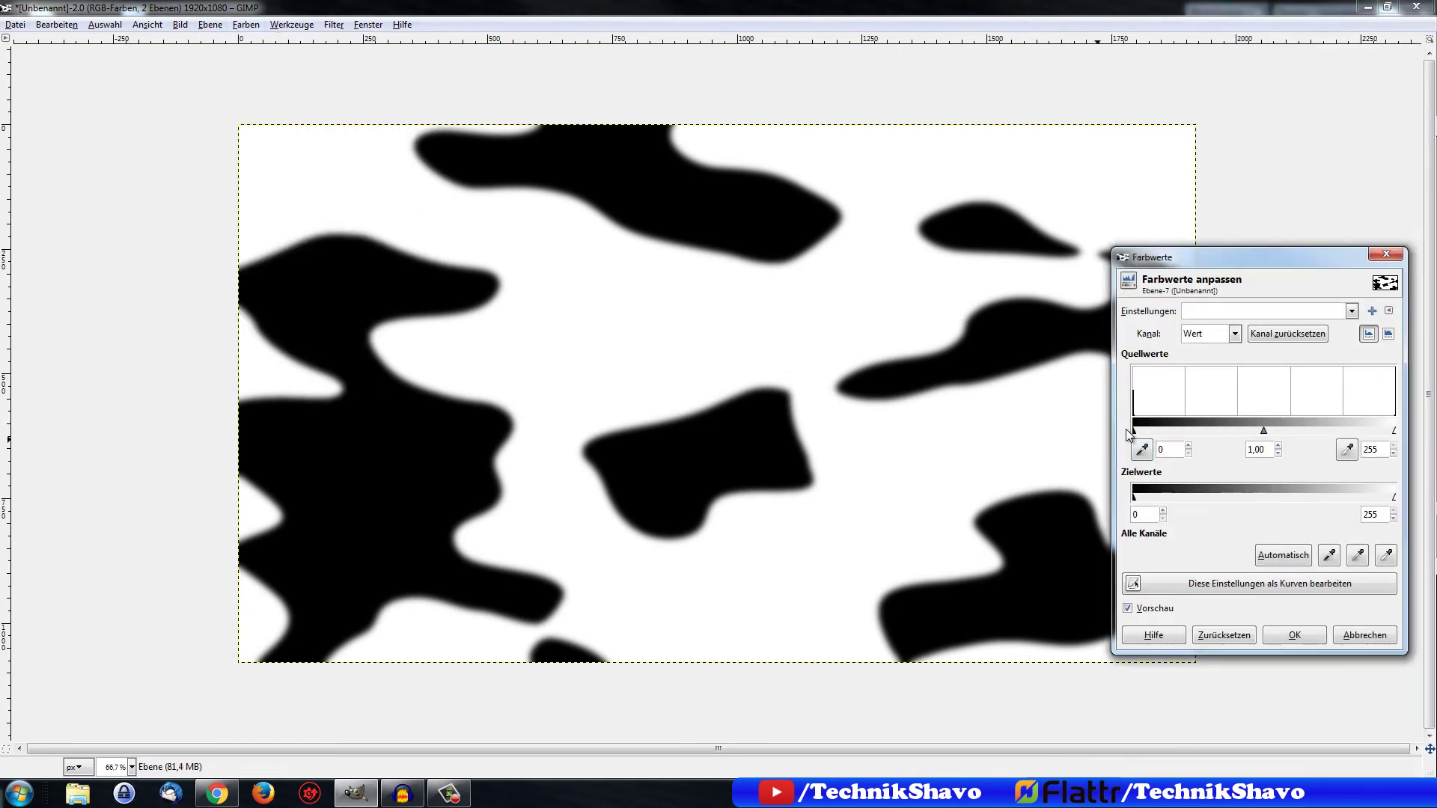
{"action": "left_click_drag", "start_coordinate": [1134, 431], "coordinate": [1222, 432]}
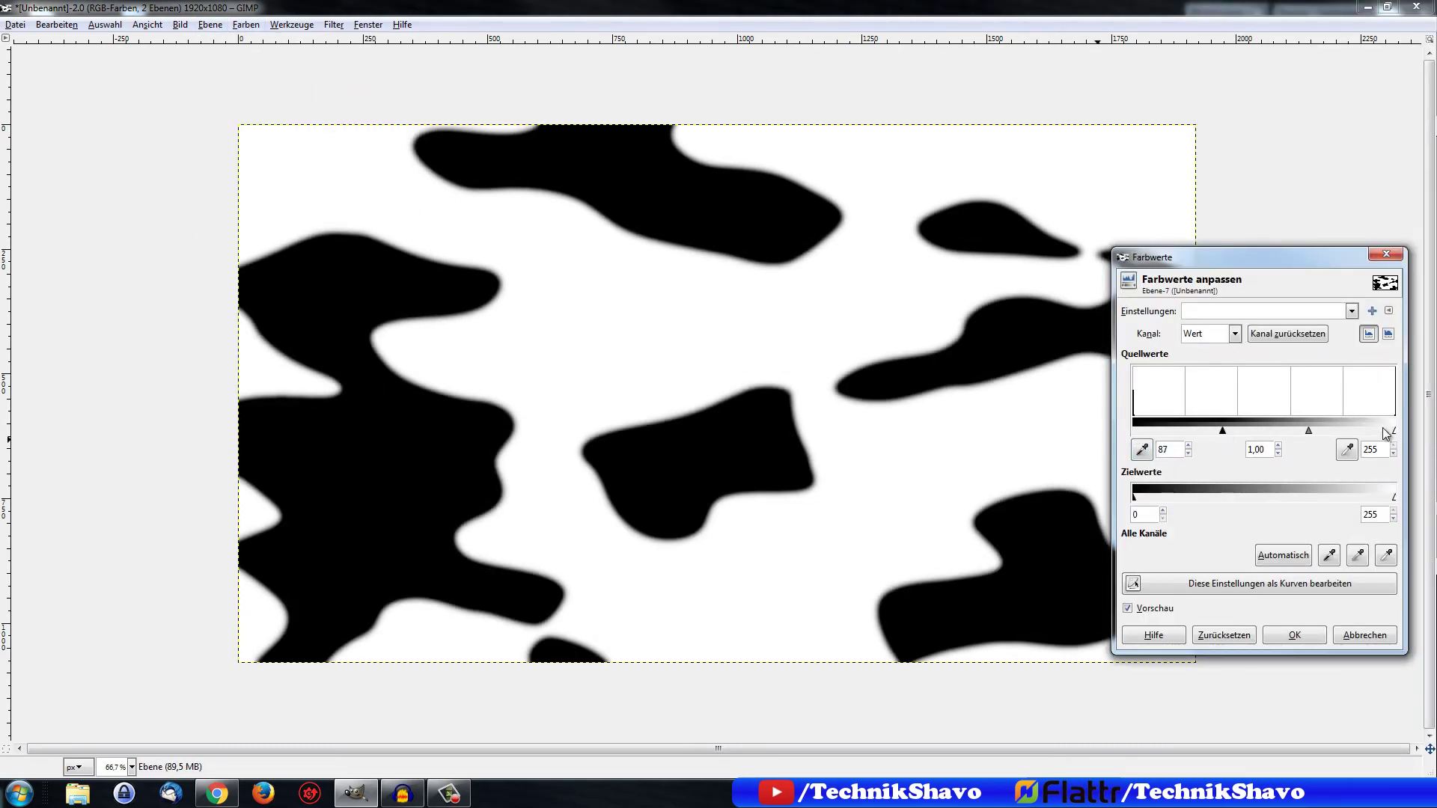
{"action": "left_click_drag", "start_coordinate": [1394, 431], "coordinate": [1228, 437]}
{"action": "left_click", "coordinate": [1307, 638]}
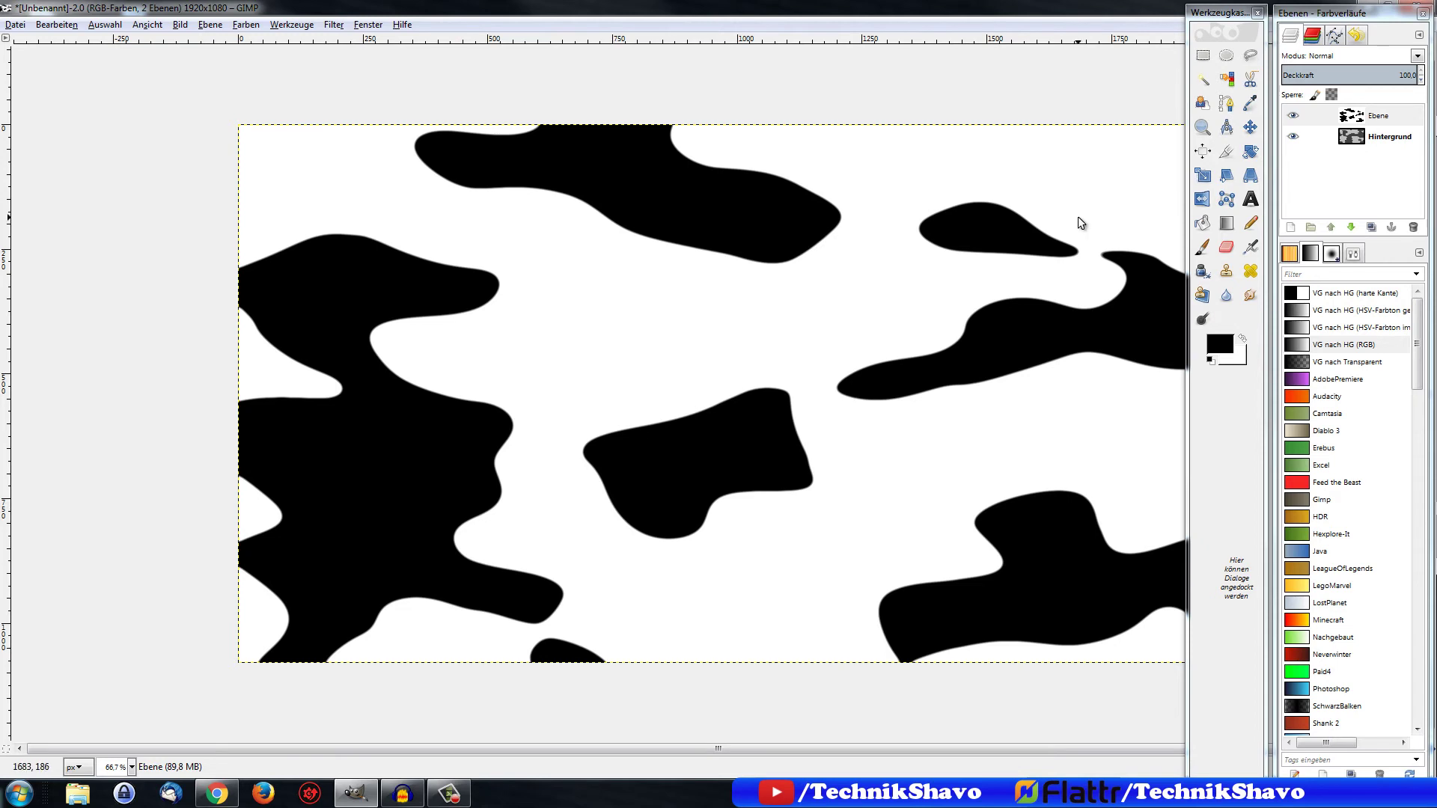
Lower the Ebene spot layer's opacity to about 21
{"action": "left_click", "coordinate": [1382, 117]}
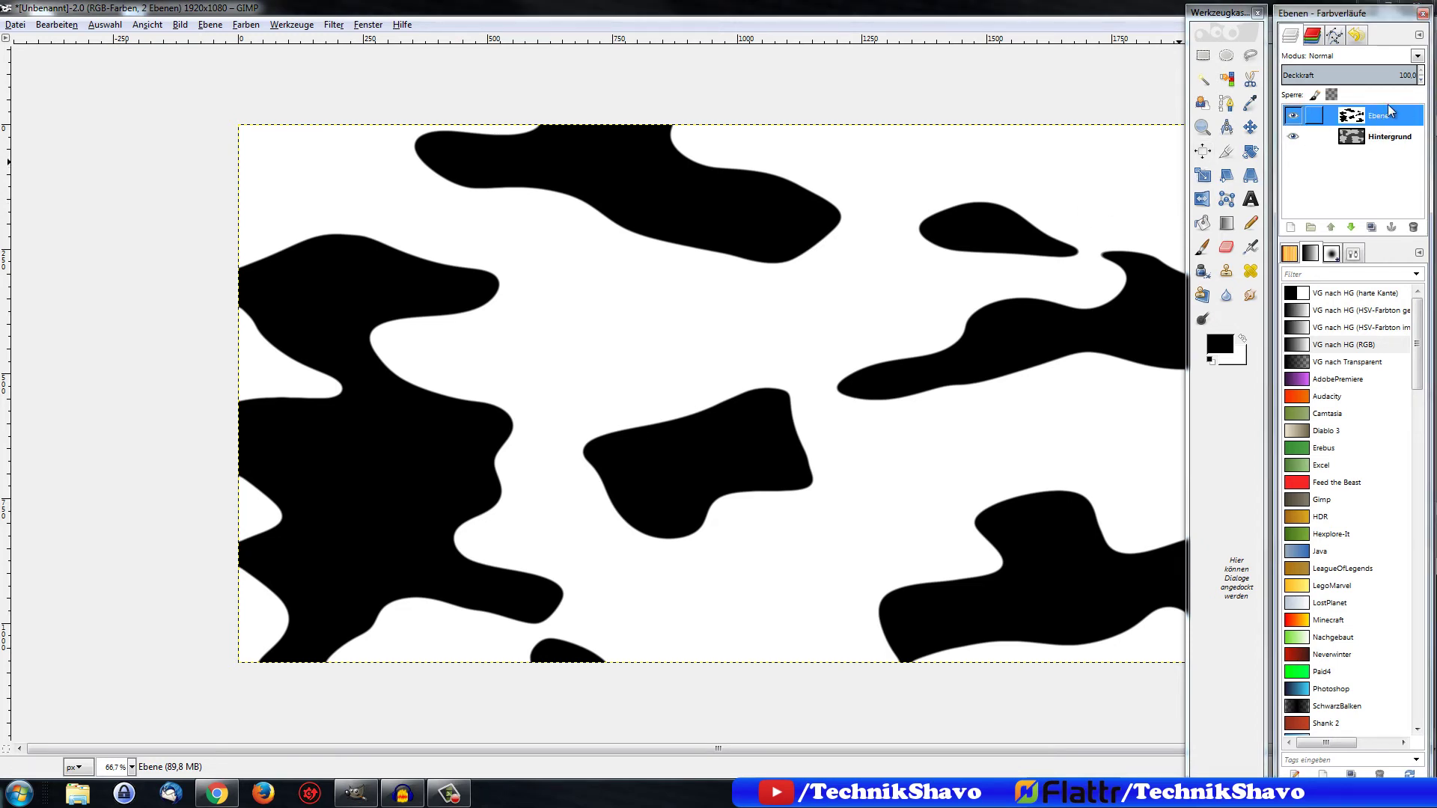
{"action": "left_click_drag", "start_coordinate": [1405, 74], "coordinate": [1310, 76]}
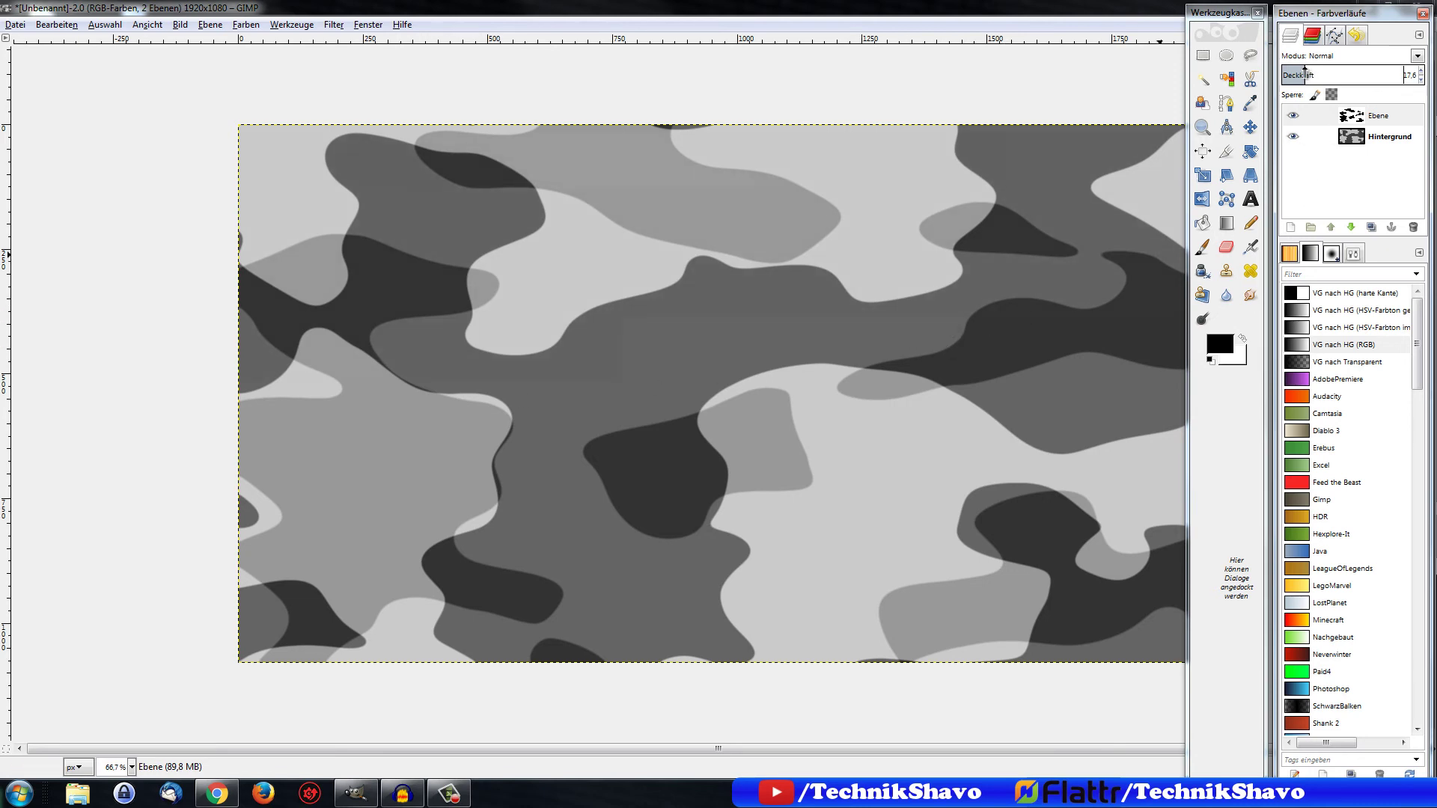
{"action": "left_click_drag", "start_coordinate": [1310, 70], "coordinate": [1311, 71]}
Create a new layer from visible and select the resulting Sichtbar layer
{"action": "right_click", "coordinate": [1370, 120]}
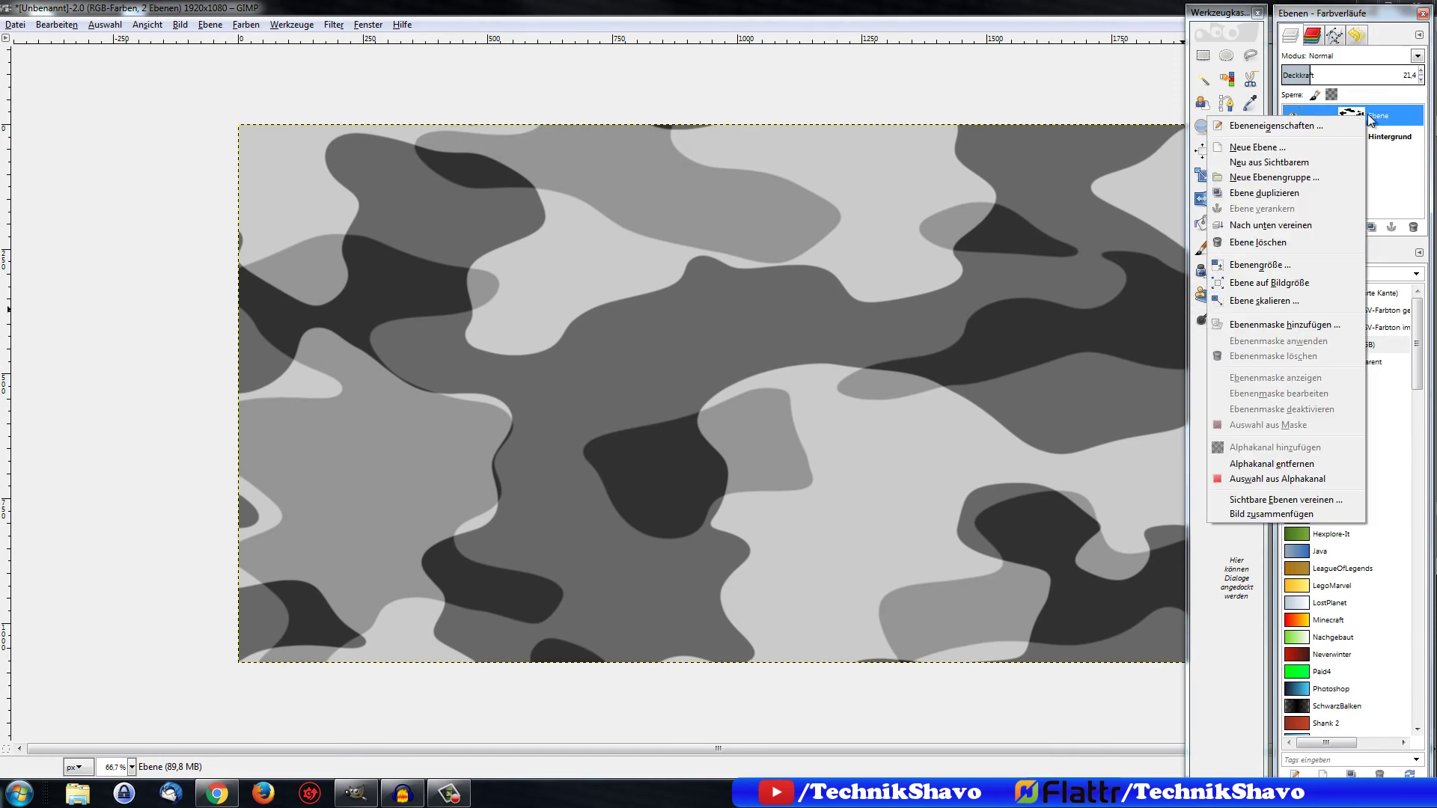
{"action": "left_click", "coordinate": [1276, 165]}
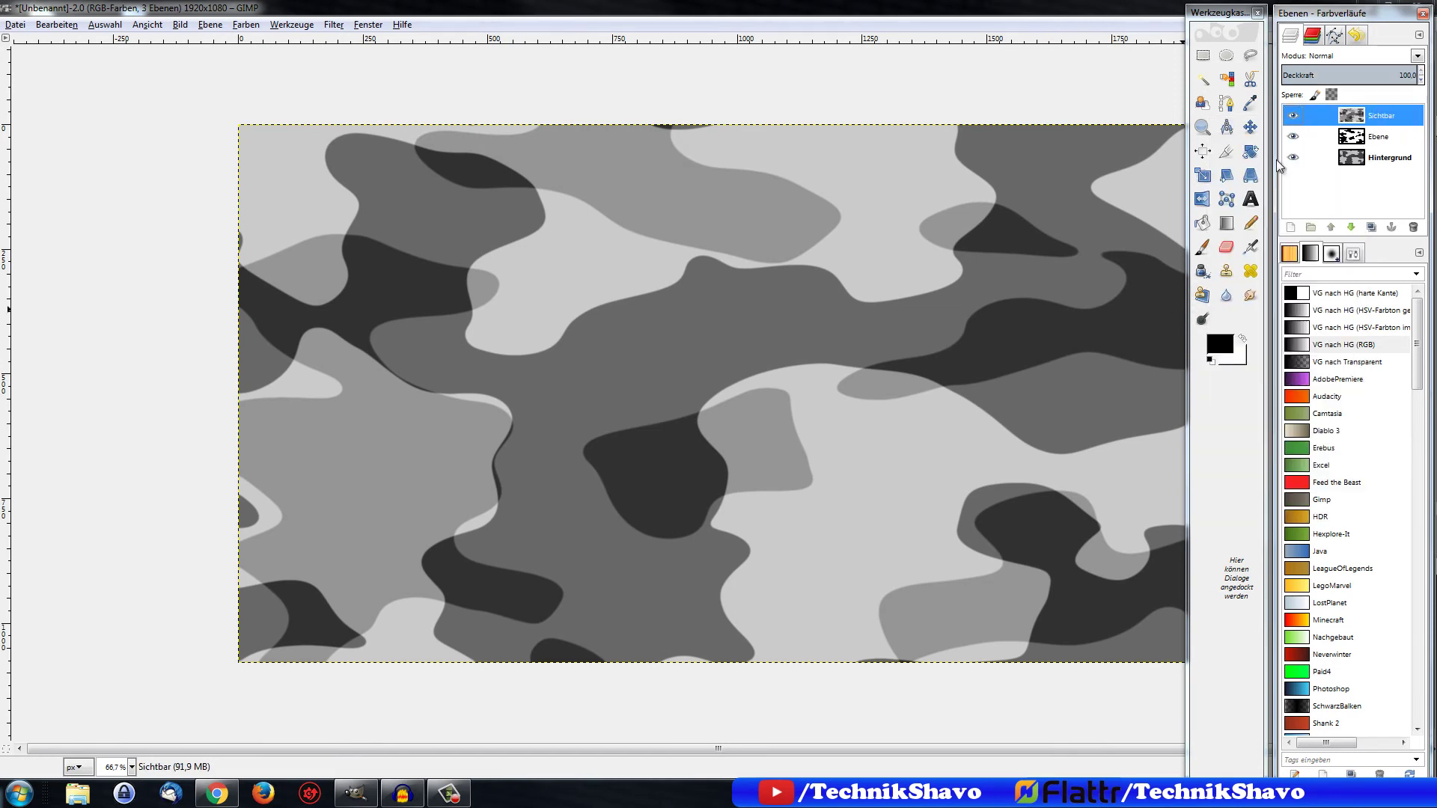
{"action": "left_click", "coordinate": [1376, 112]}
Colorize the Sichtbar layer with hue 114, saturation about 29 and lightness -52
{"action": "left_click", "coordinate": [243, 24]}
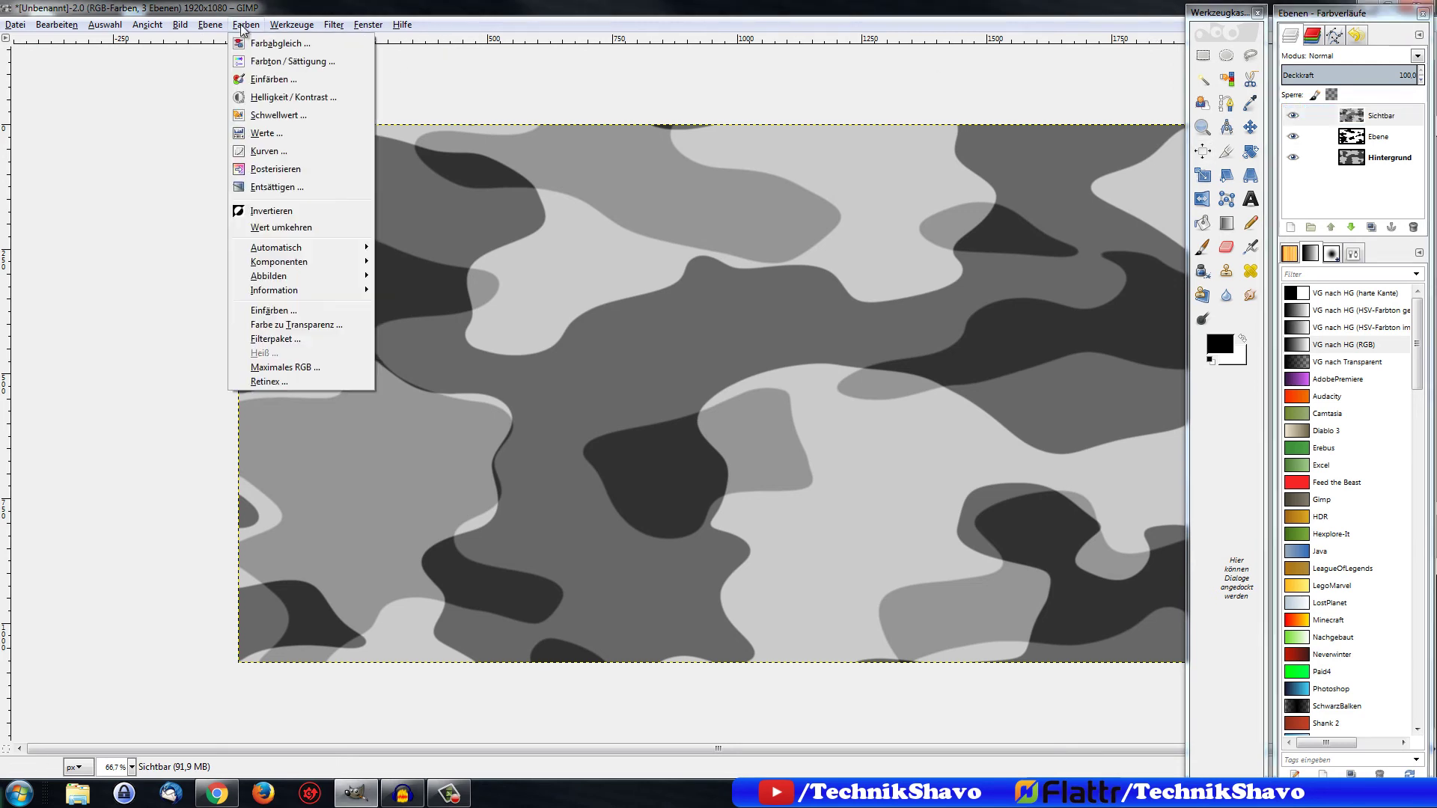
{"action": "left_click", "coordinate": [252, 80]}
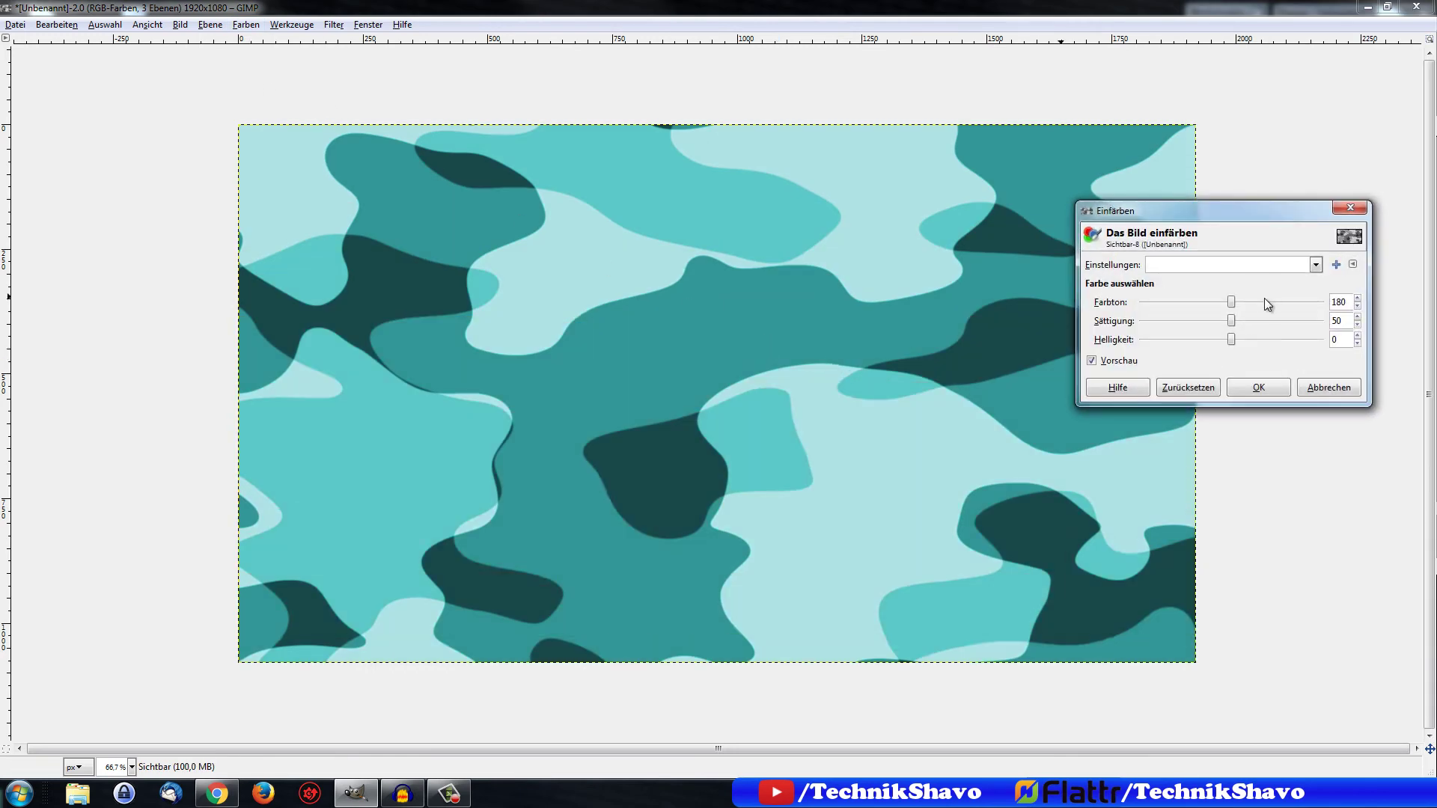
{"action": "left_click_drag", "start_coordinate": [1231, 301], "coordinate": [1202, 298]}
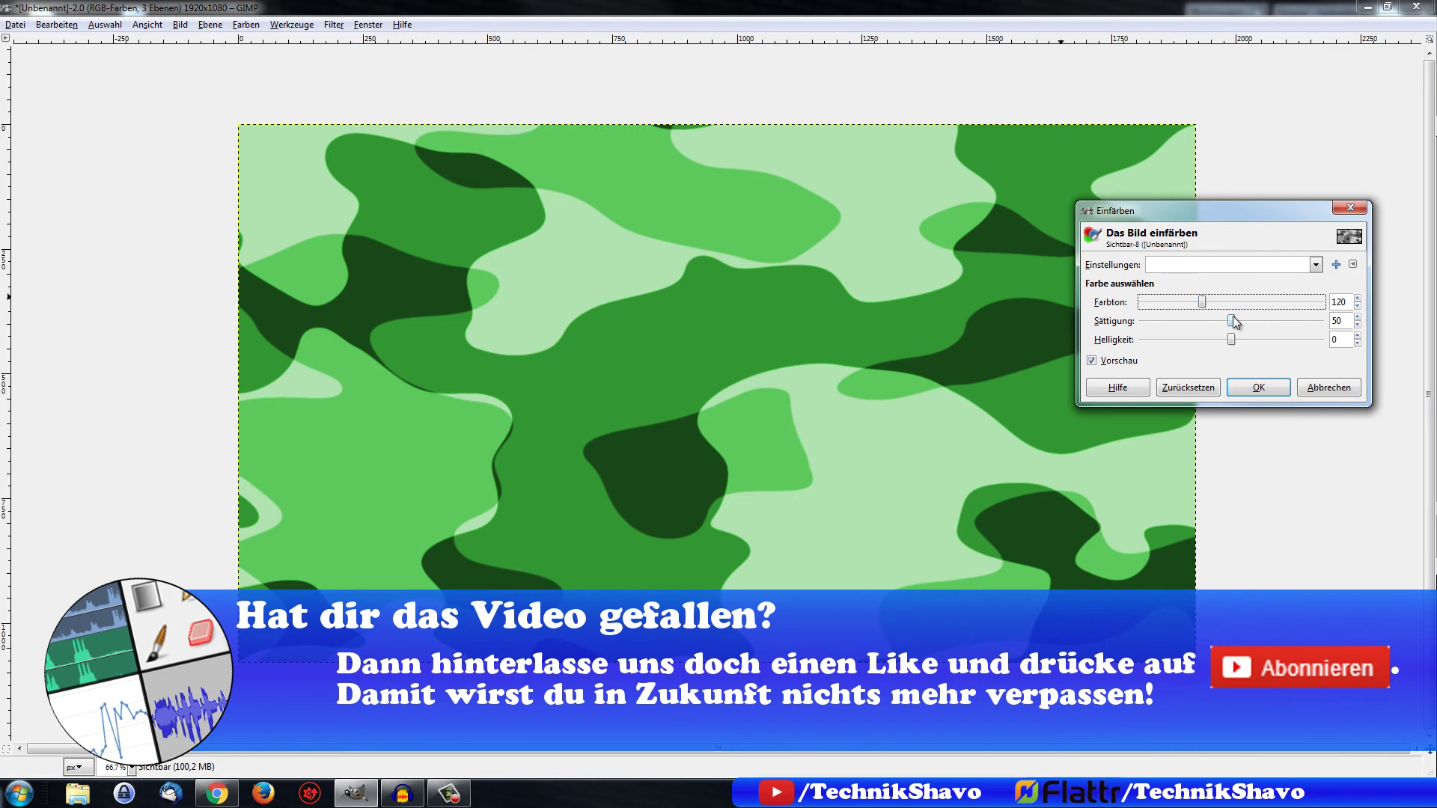
{"action": "left_click_drag", "start_coordinate": [1232, 316], "coordinate": [1225, 318]}
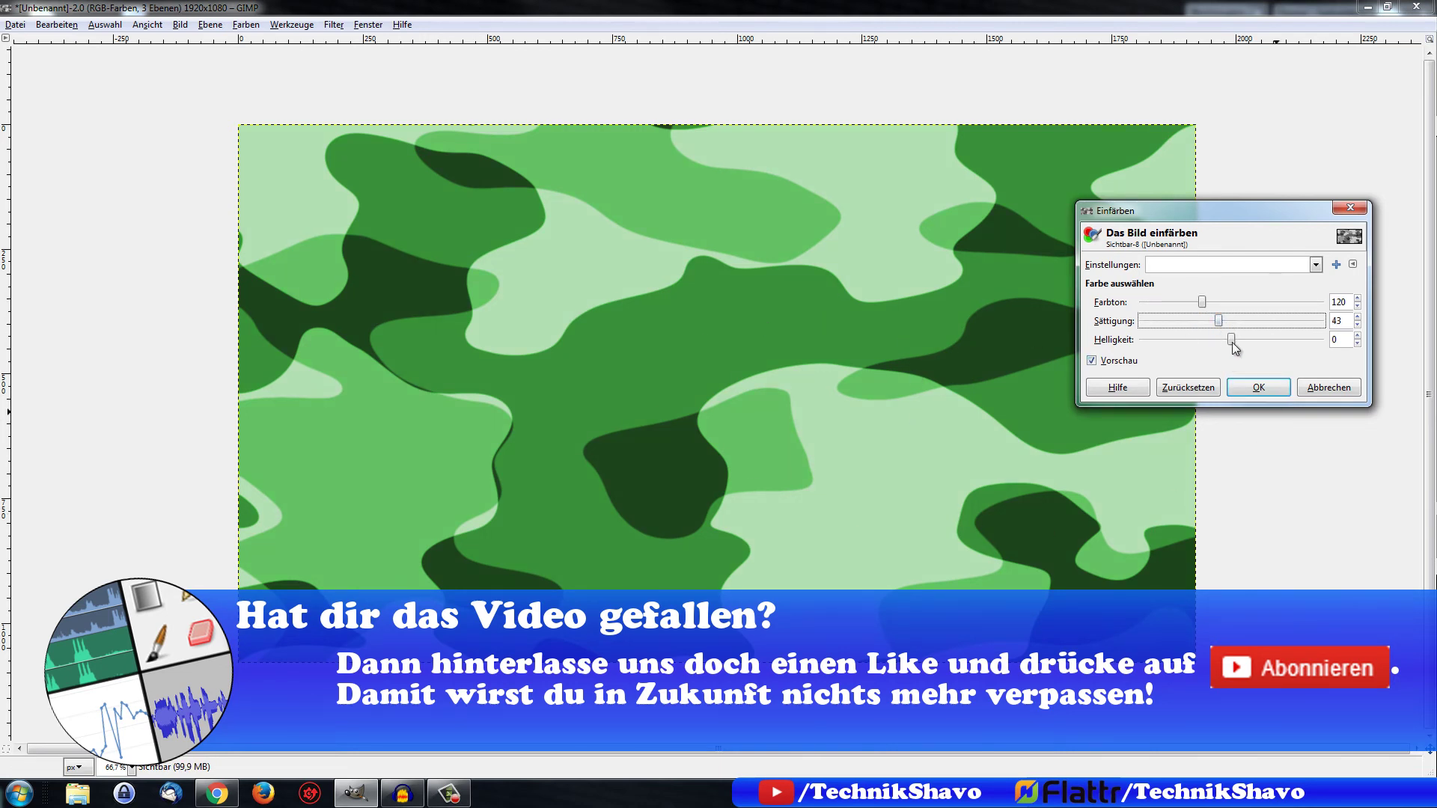
{"action": "left_click_drag", "start_coordinate": [1231, 338], "coordinate": [1195, 337]}
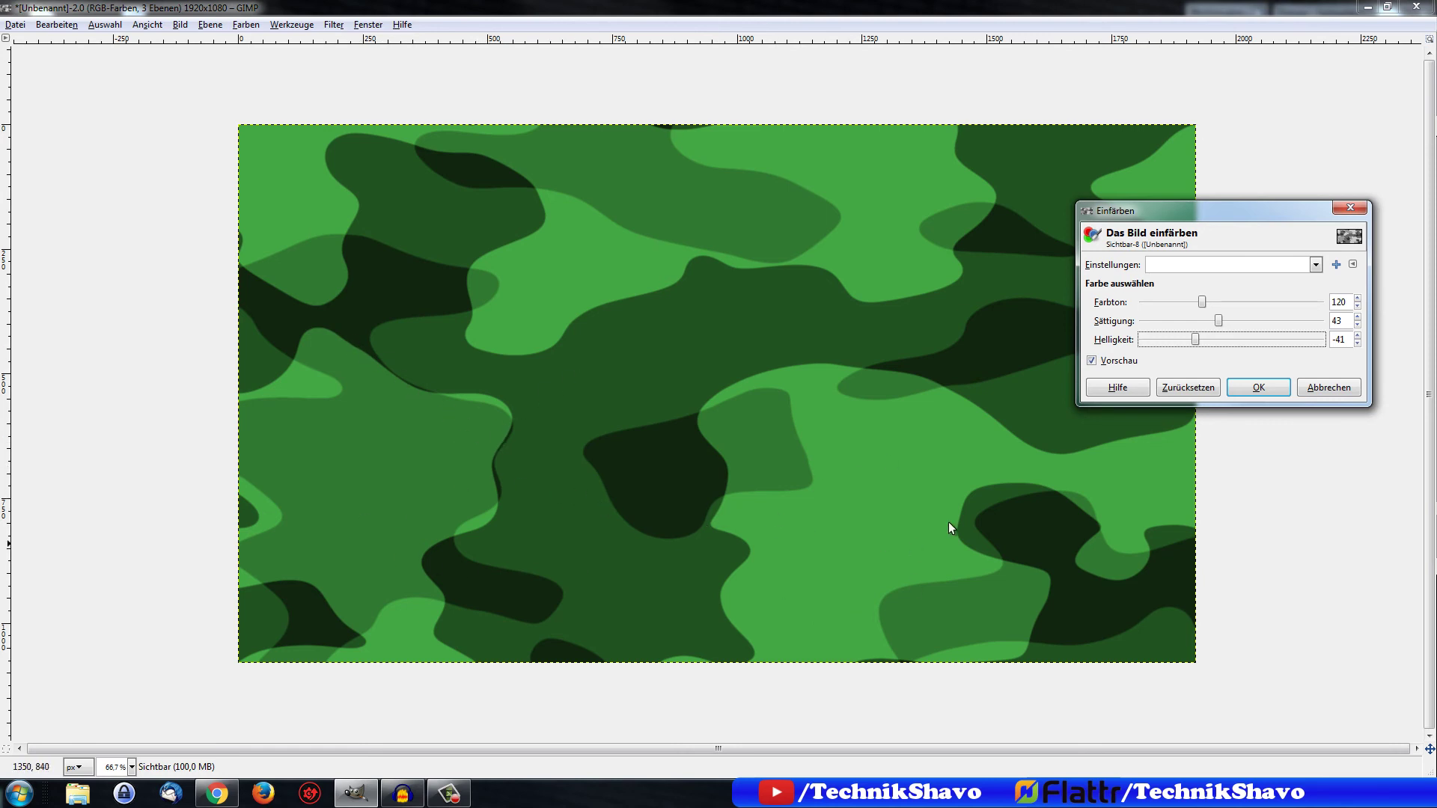
{"action": "mouse_move", "coordinate": [1195, 339]}
{"action": "left_mouse_down"}
{"action": "mouse_move", "coordinate": [1202, 302]}
{"action": "mouse_move", "coordinate": [1206, 319]}
{"action": "left_mouse_up"}
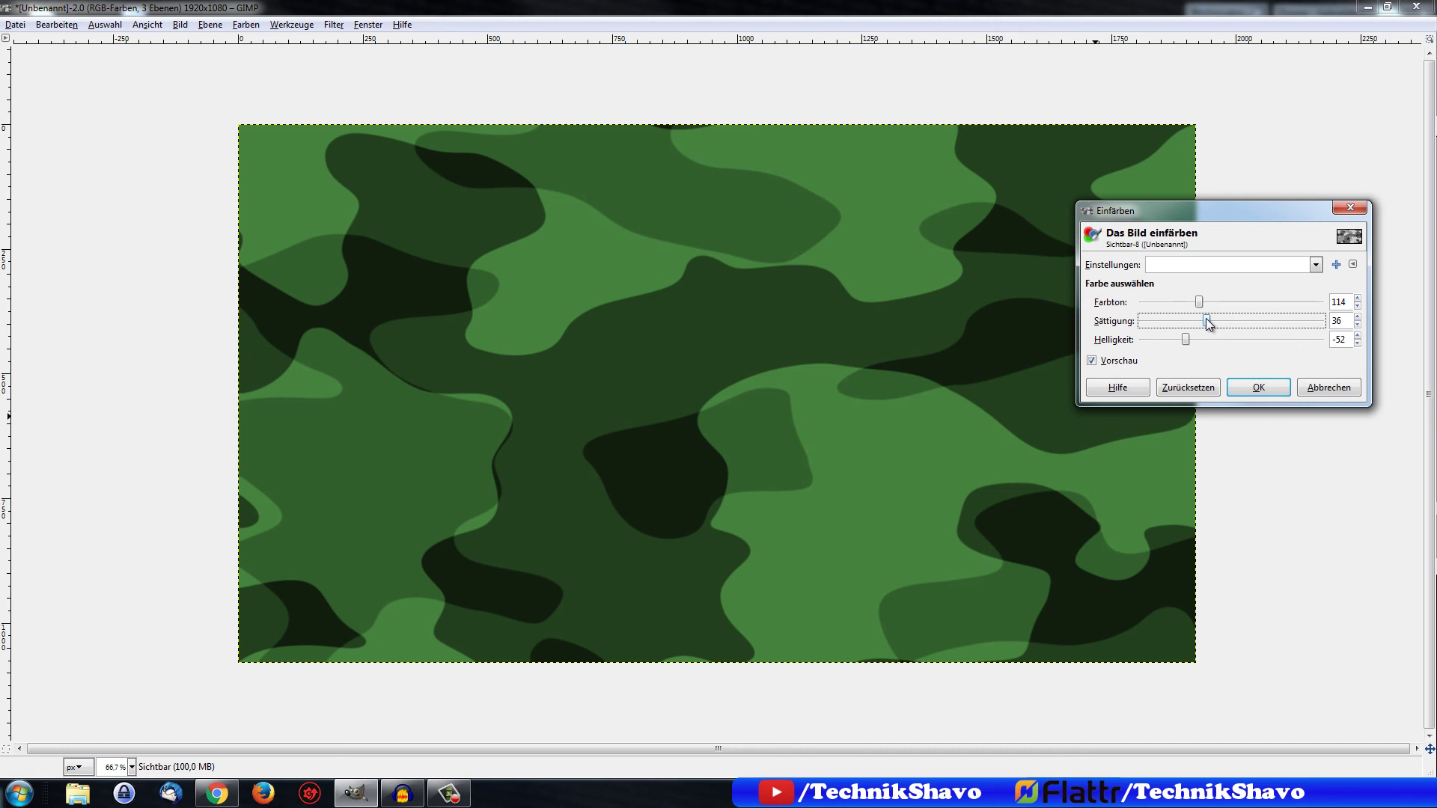
{"action": "left_click_drag", "start_coordinate": [1206, 320], "coordinate": [1130, 321]}
{"action": "left_click_drag", "start_coordinate": [1135, 322], "coordinate": [1198, 322]}
Commit the green Einfärben tint, then hide the Ebene and Hintergrund layers
{"action": "left_click", "coordinate": [1261, 386]}
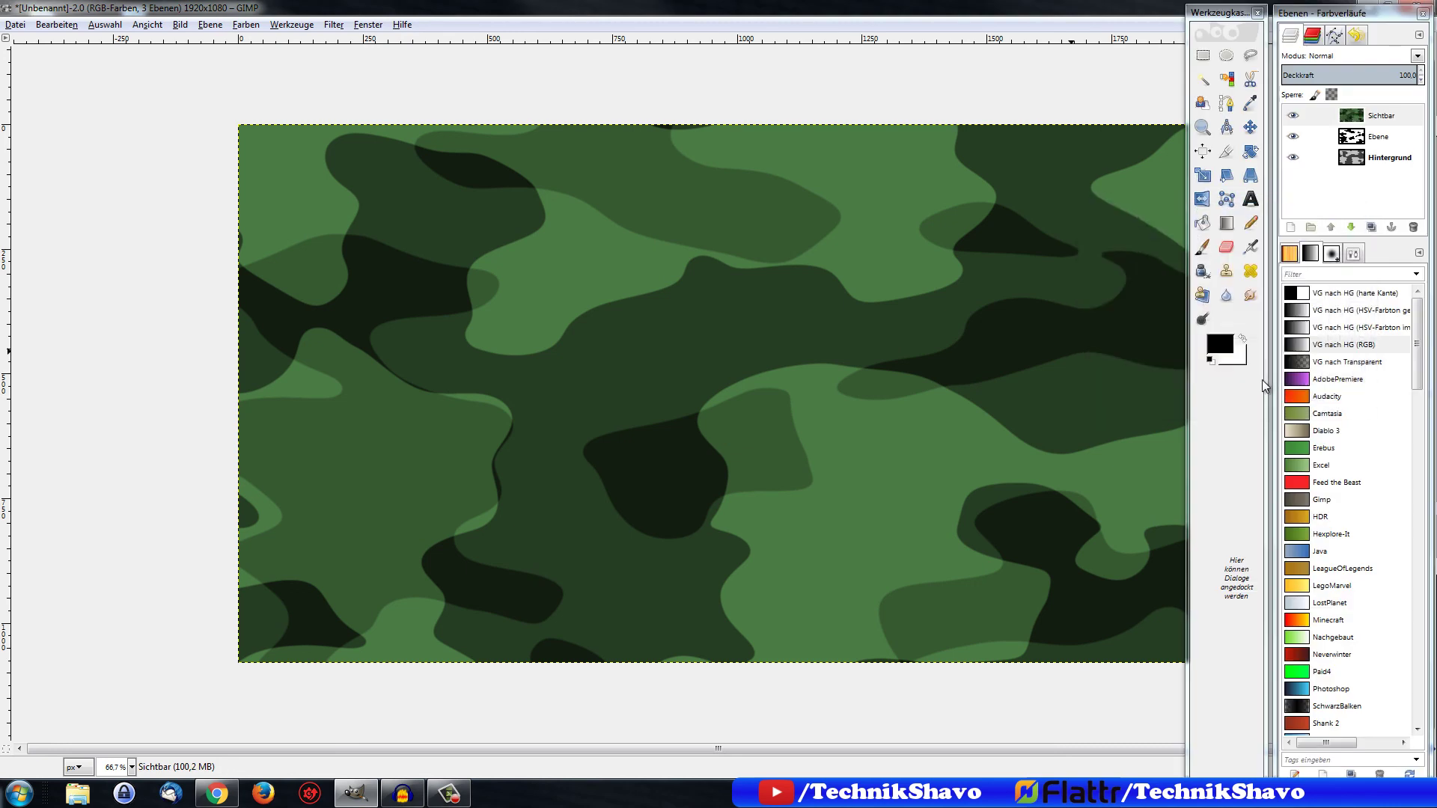
{"action": "left_click", "coordinate": [1293, 135]}
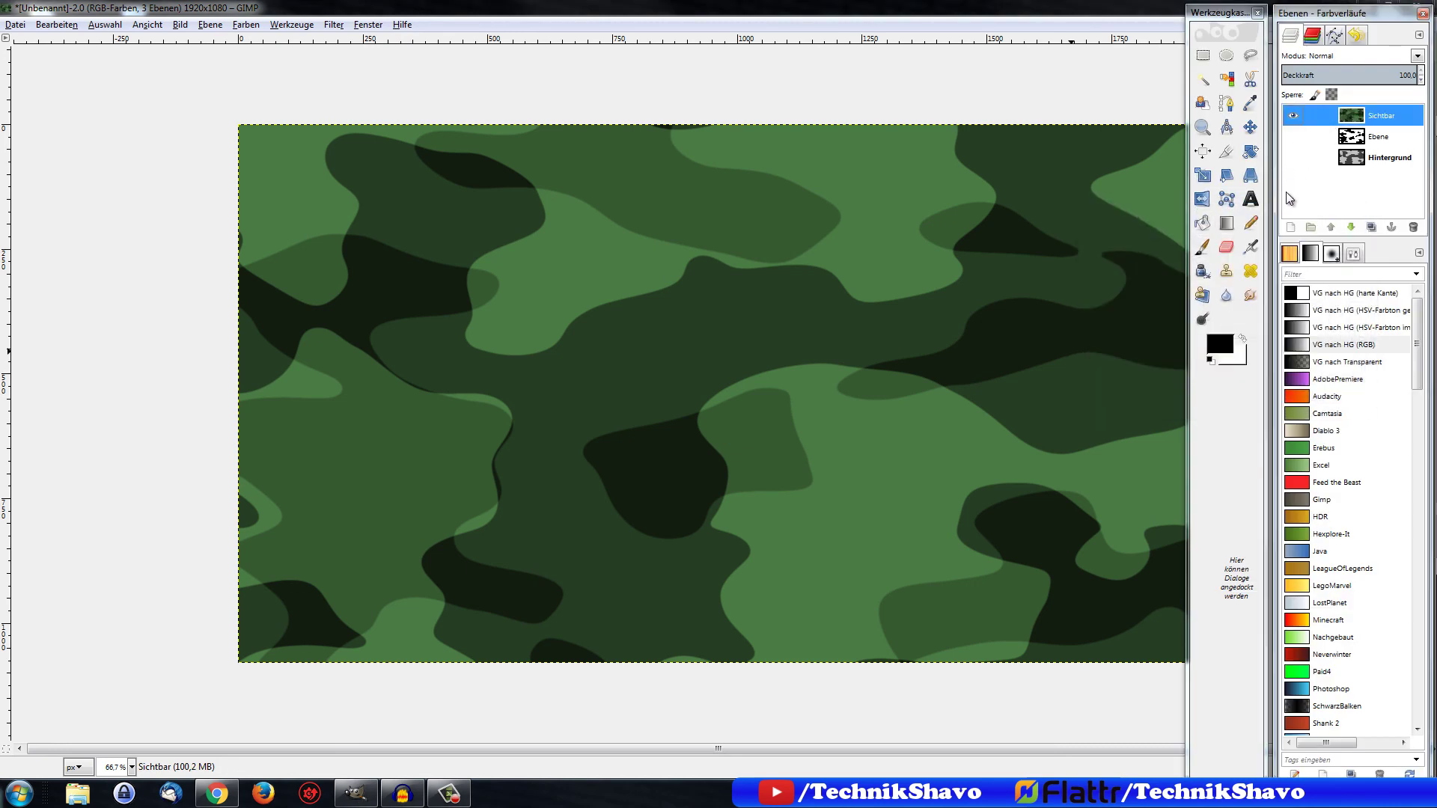
{"action": "left_click", "coordinate": [15, 24]}
{"action": "left_click", "coordinate": [735, 100]}
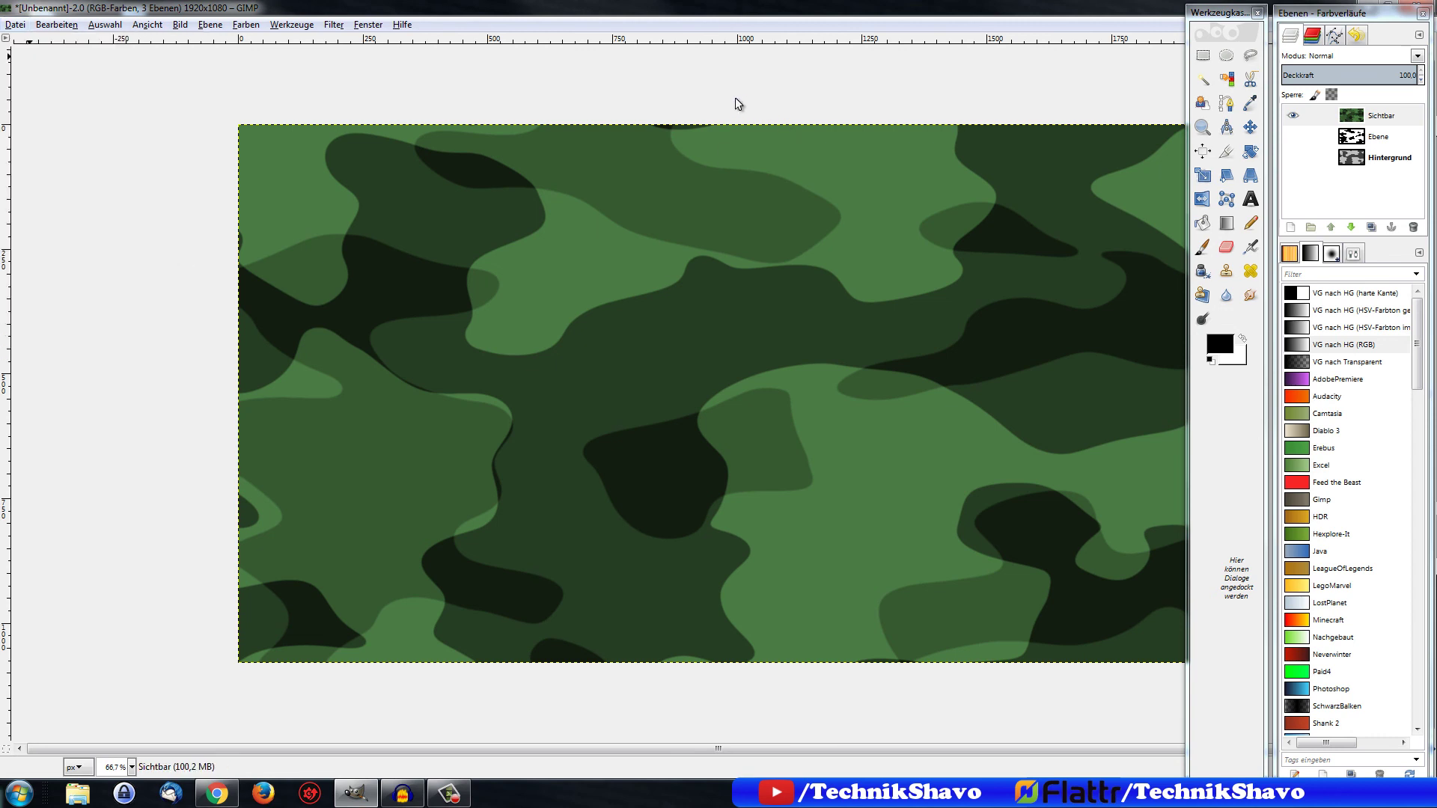